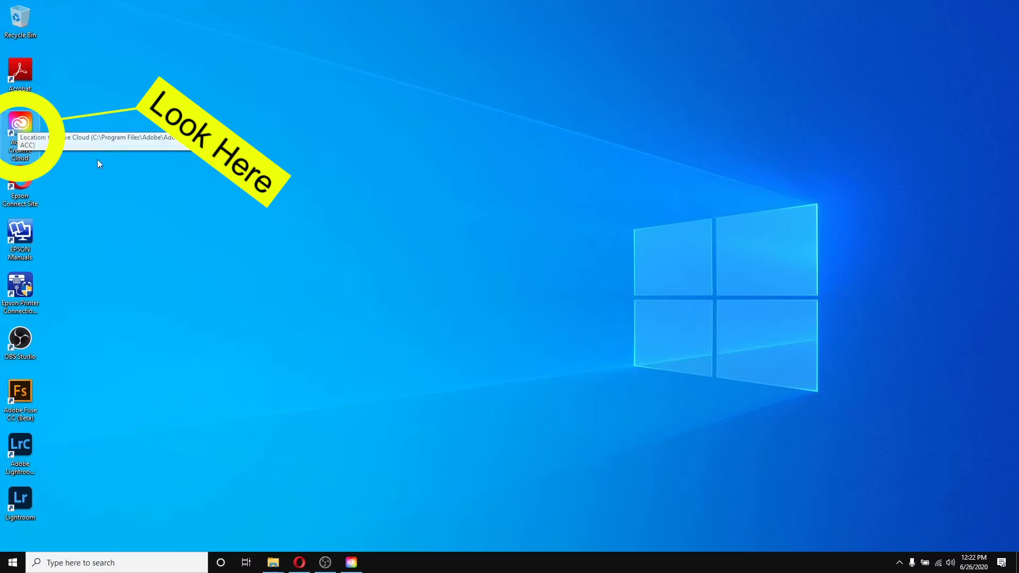
# Launch Photoshop from Creative Cloud Desktop and open the recent red neon "Oh la la" image
pyautogui.click(356, 563)
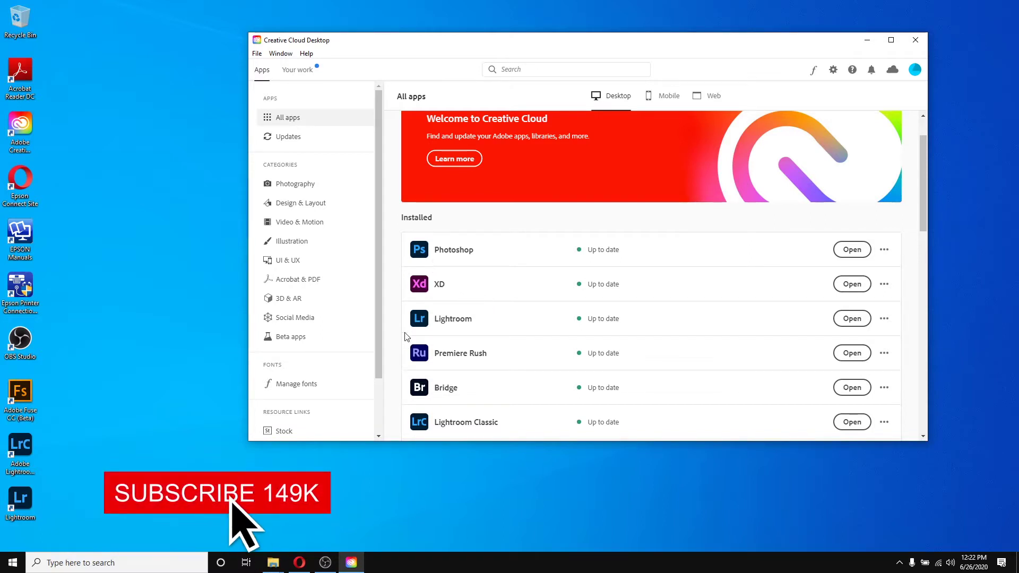
pyautogui.scroll(-1, 418, 382)
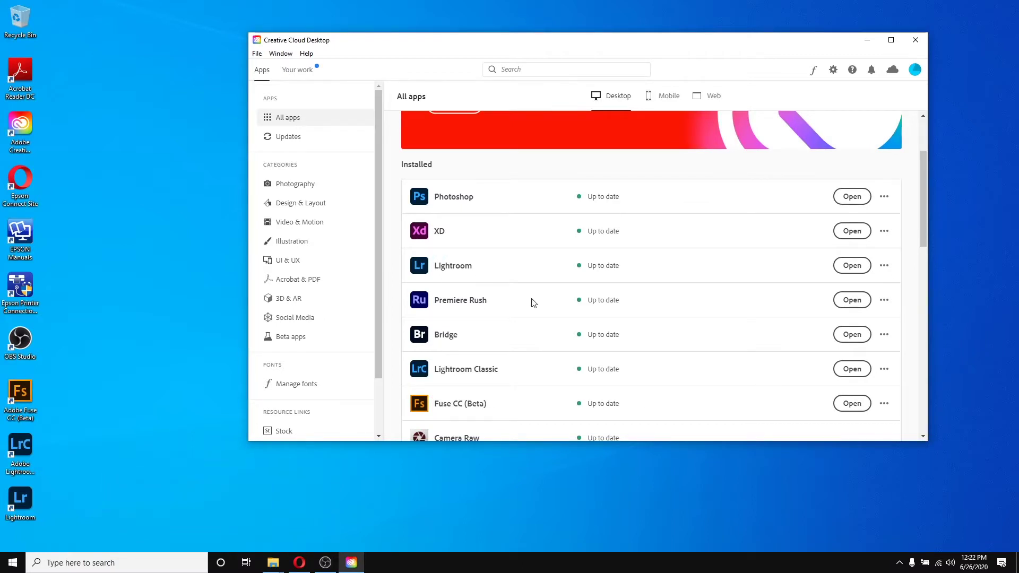
pyautogui.scroll(2, 531, 302)
pyautogui.click(861, 308)
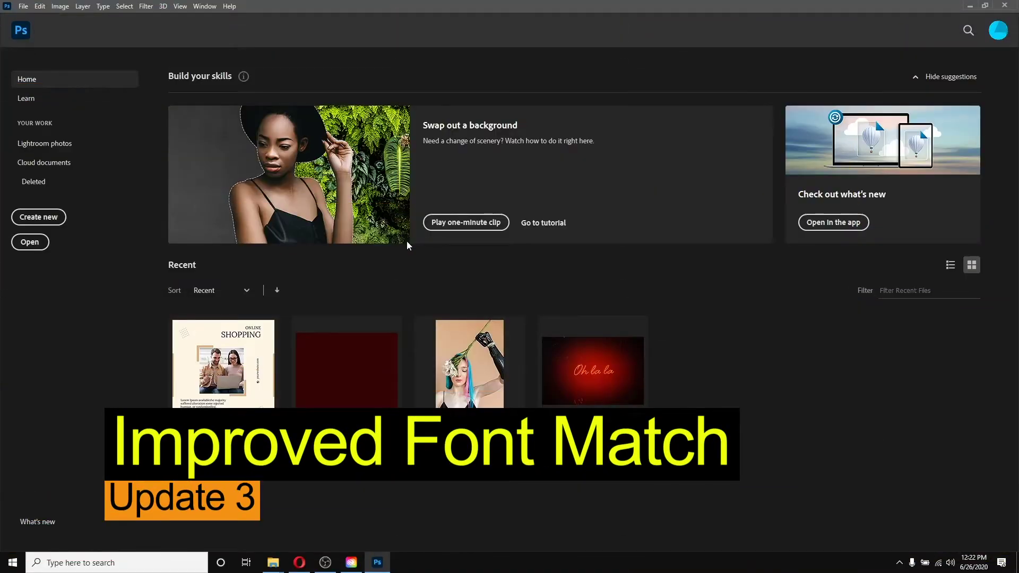
pyautogui.click(601, 397)
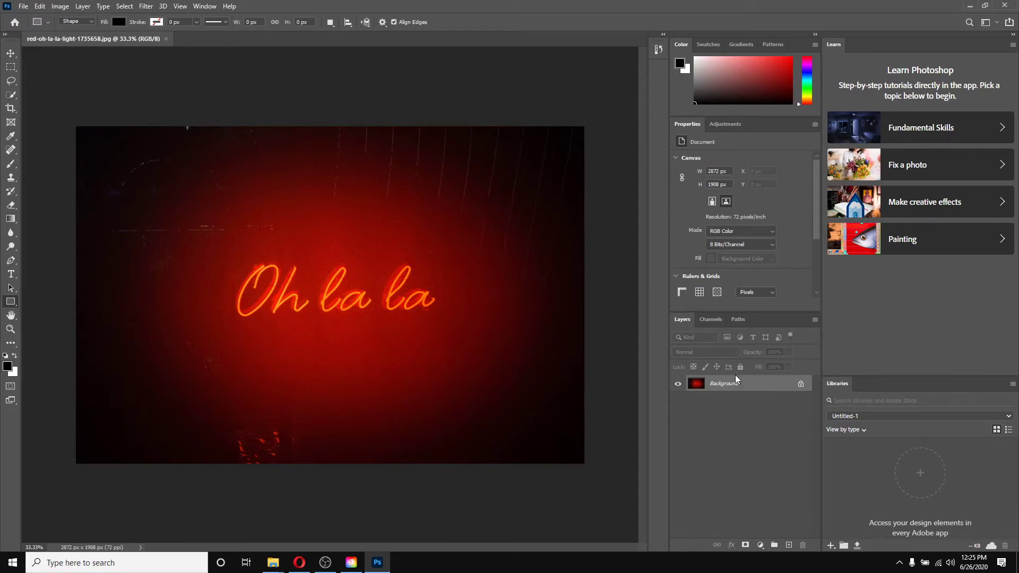
# Start Match Font and fit the selection box tightly around the neon "Oh la la" lettering
pyautogui.click(101, 8)
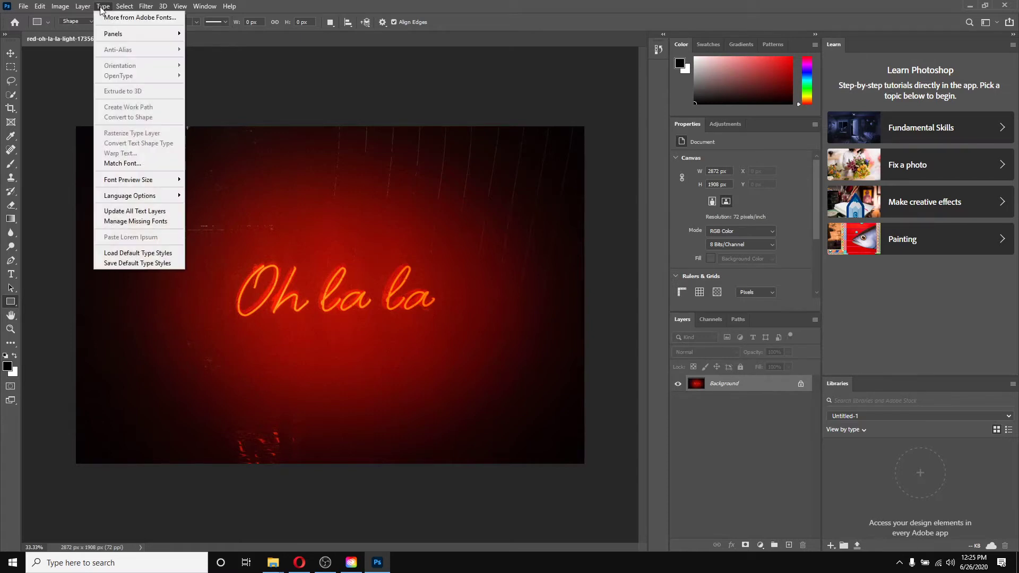
pyautogui.click(140, 165)
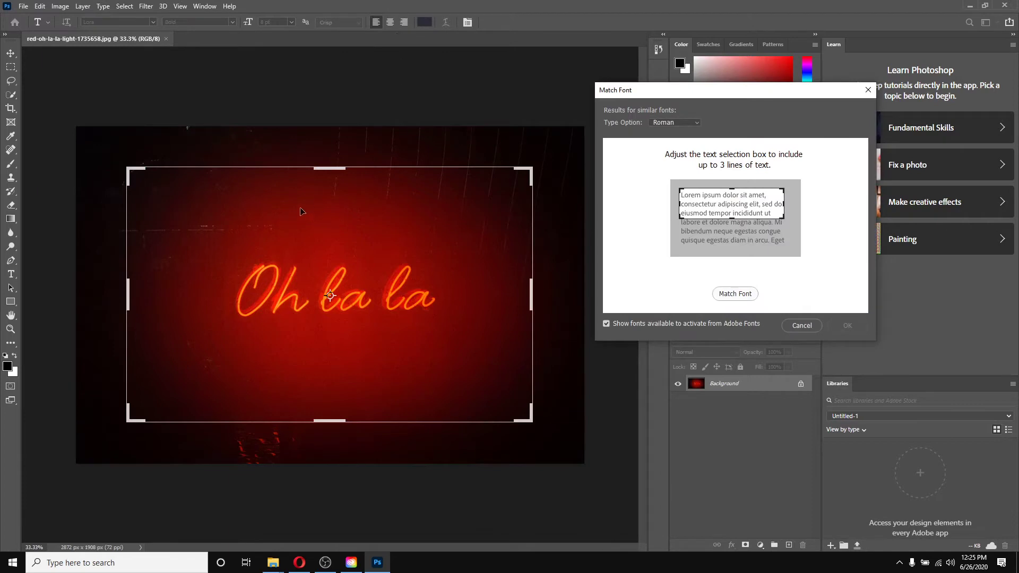
pyautogui.moveTo(366, 240)
pyautogui.mouseDown()
pyautogui.moveTo(360, 212)
pyautogui.moveTo(349, 212)
pyautogui.moveTo(341, 233)
pyautogui.moveTo(383, 229)
pyautogui.moveTo(370, 239)
pyautogui.mouseUp()
pyautogui.moveTo(328, 168); pyautogui.dragTo(328, 253)
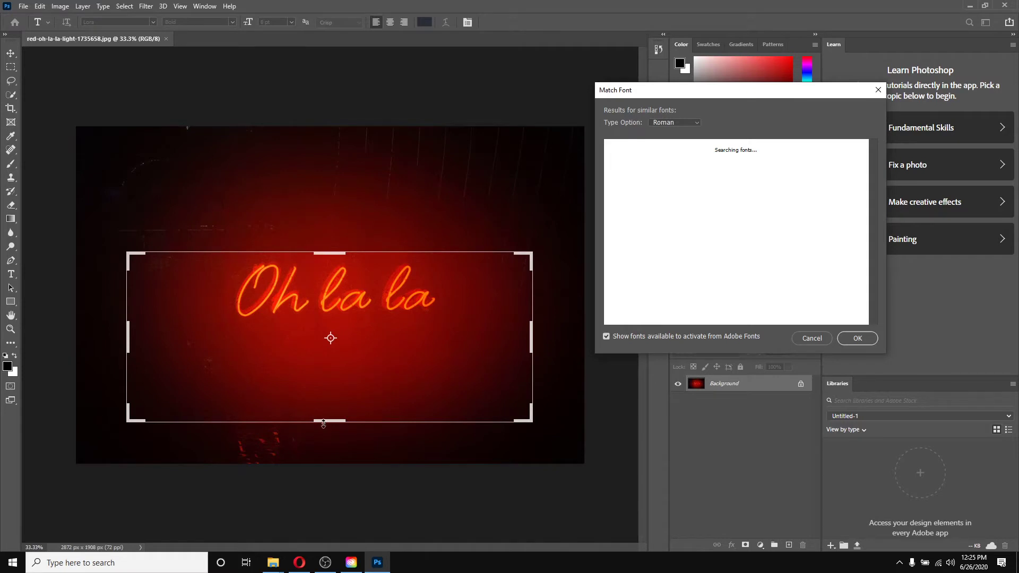
pyautogui.moveTo(323, 423); pyautogui.dragTo(326, 323)
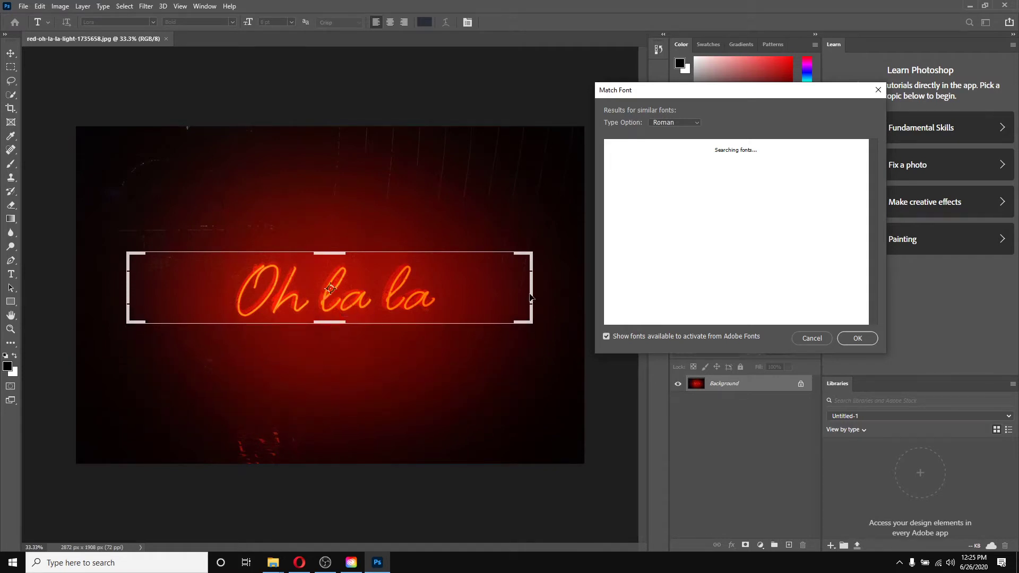
pyautogui.moveTo(532, 291); pyautogui.dragTo(451, 291)
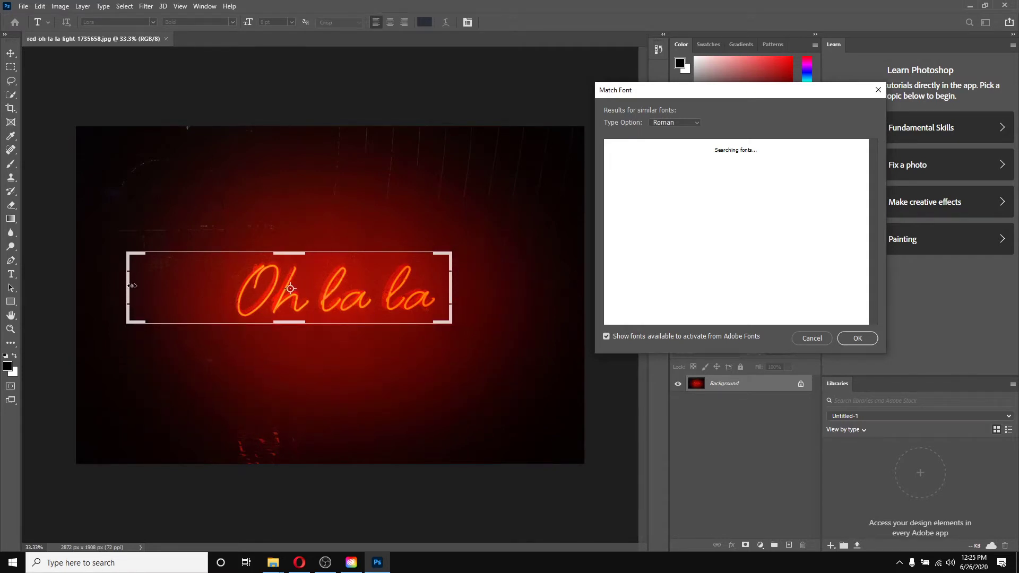
pyautogui.moveTo(125, 289); pyautogui.dragTo(223, 288)
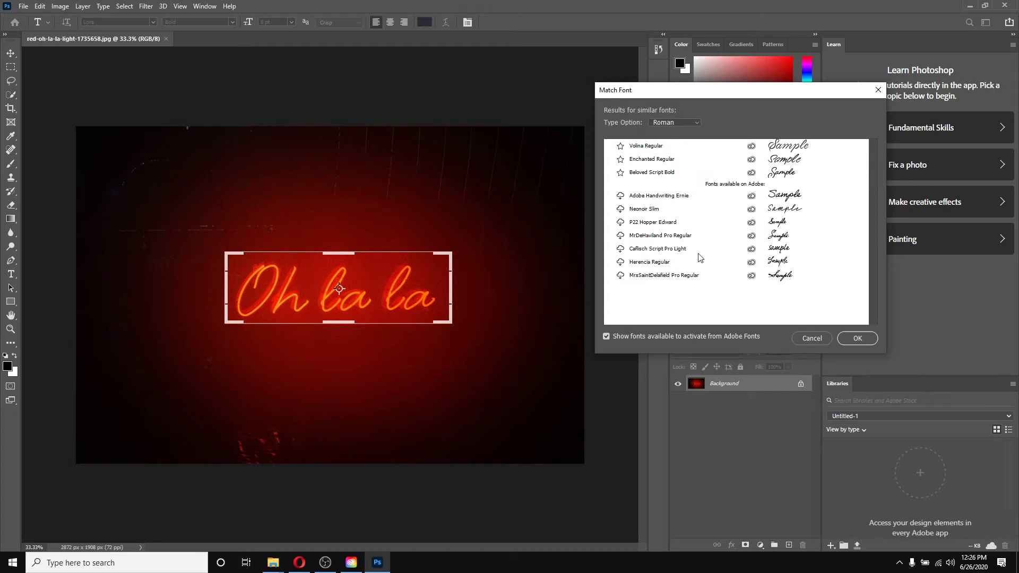
# Activate Caflisch Script Pro Light from the Adobe Fonts suggestions and accept the font match
pyautogui.click(621, 249)
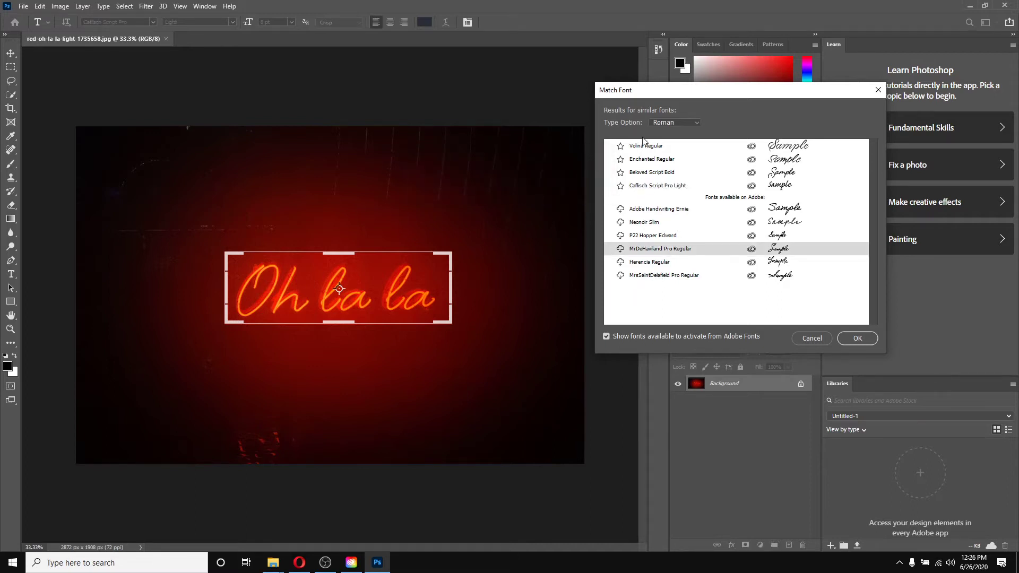
pyautogui.click(859, 343)
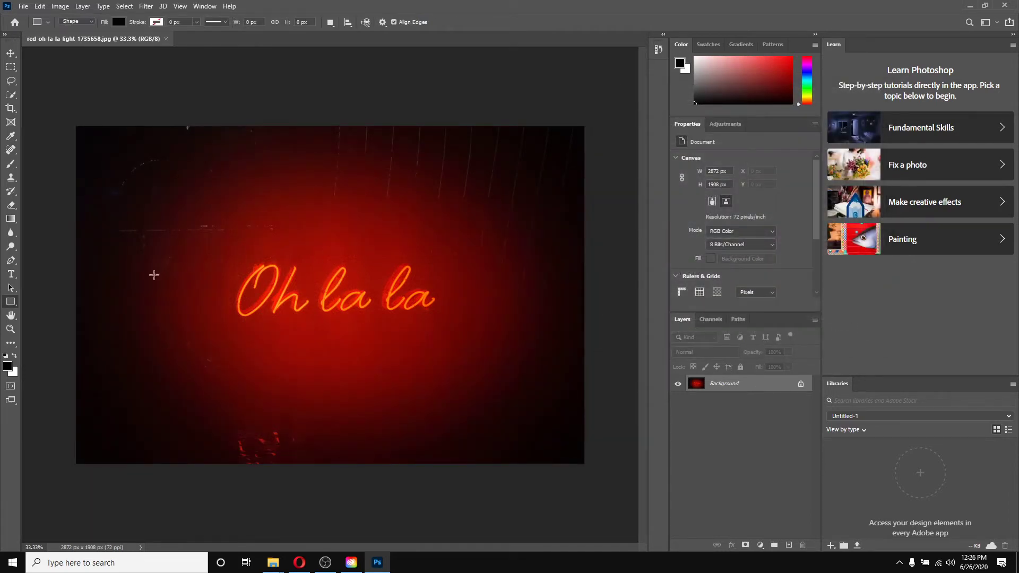
# Add a placeholder text layer just below the neon lettering and set its size to 134 pt
pyautogui.click(11, 274)
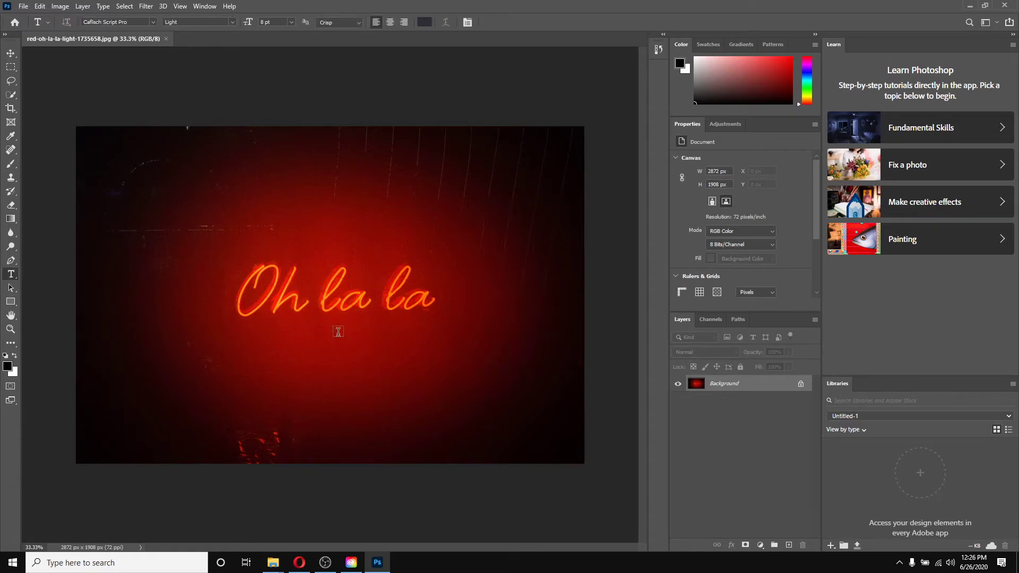
pyautogui.click(340, 334)
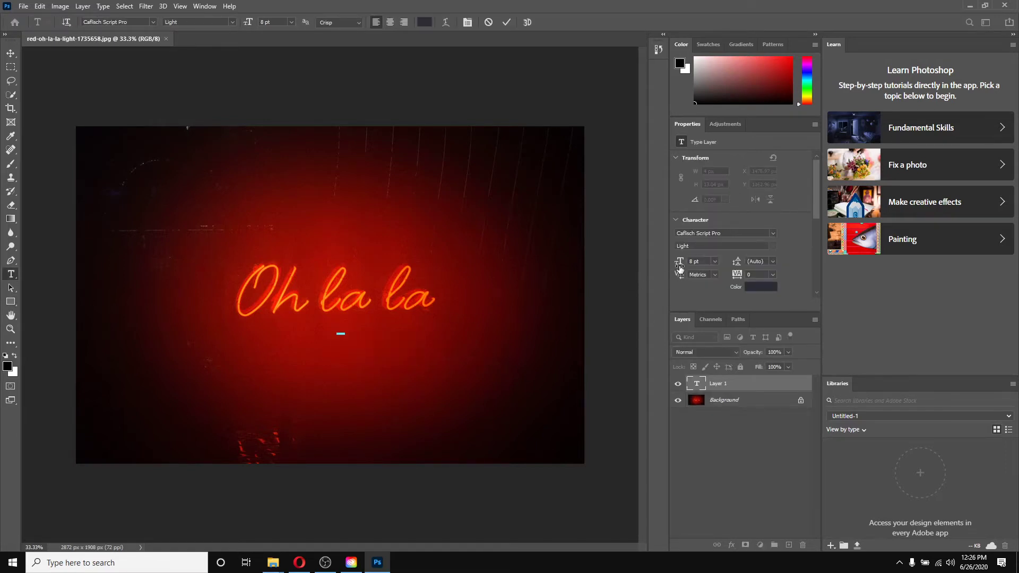
pyautogui.moveTo(679, 268); pyautogui.dragTo(746, 270)
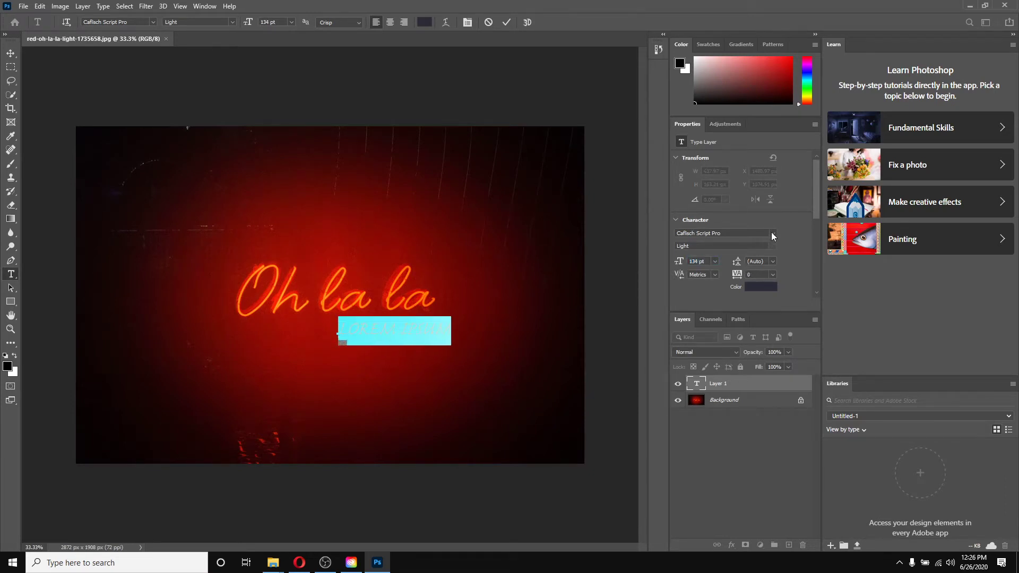
# Filter the font list to Adobe Fonts, then set the placeholder text to Volina Regular at 85 pt
pyautogui.click(772, 234)
pyautogui.press('Home')
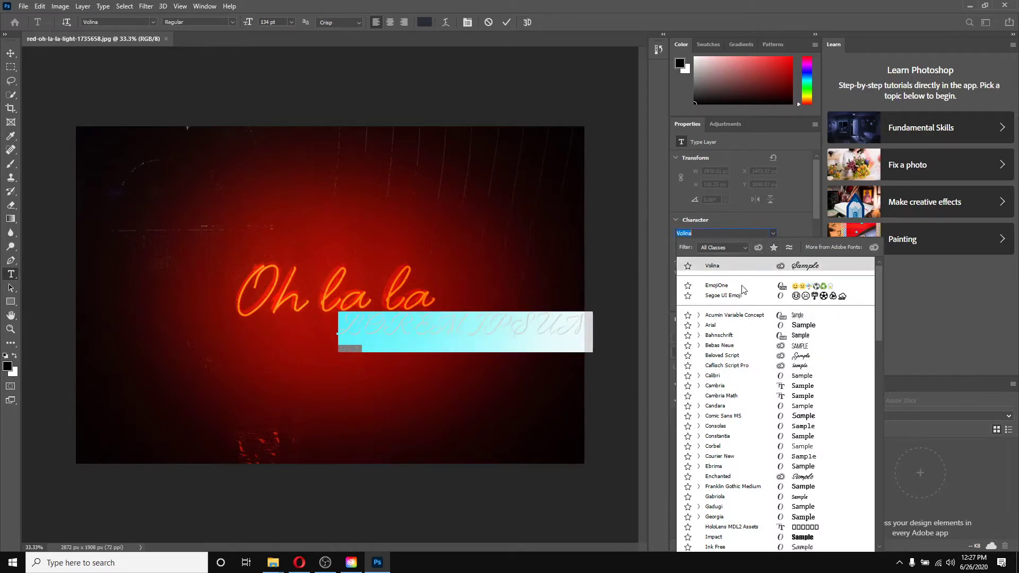
pyautogui.press('Down')
pyautogui.press('Down')
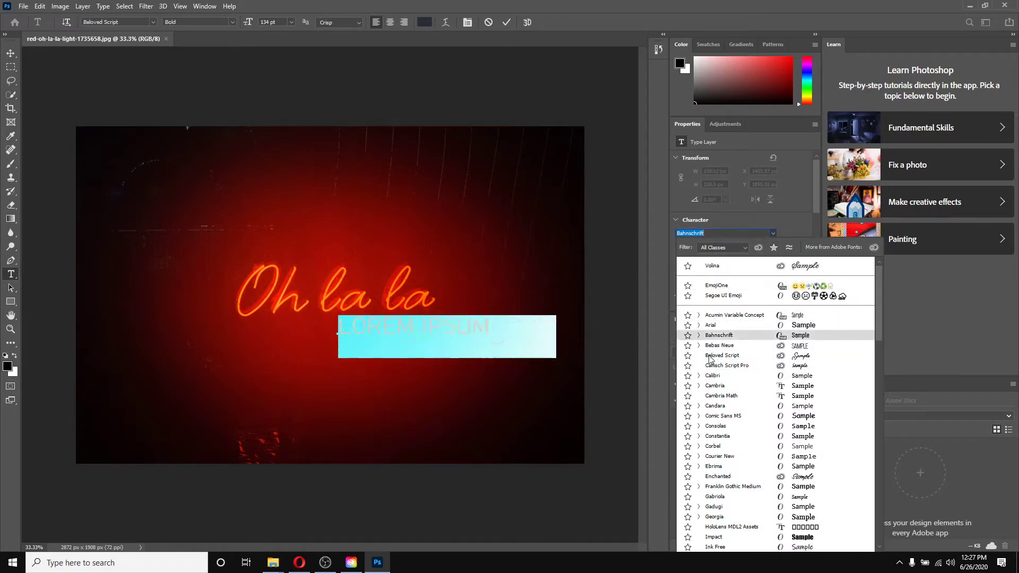
pyautogui.click(722, 264)
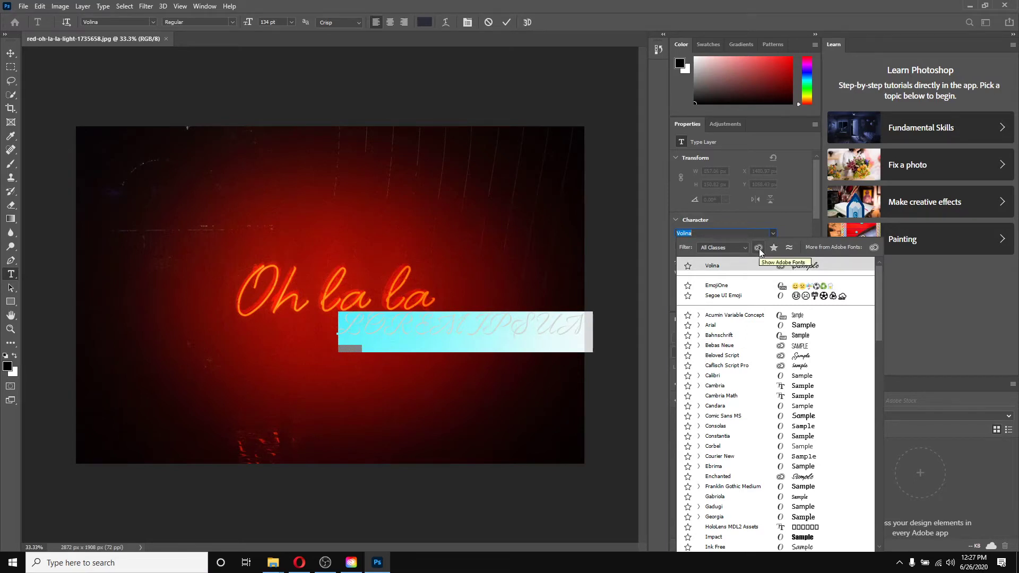
pyautogui.click(759, 248)
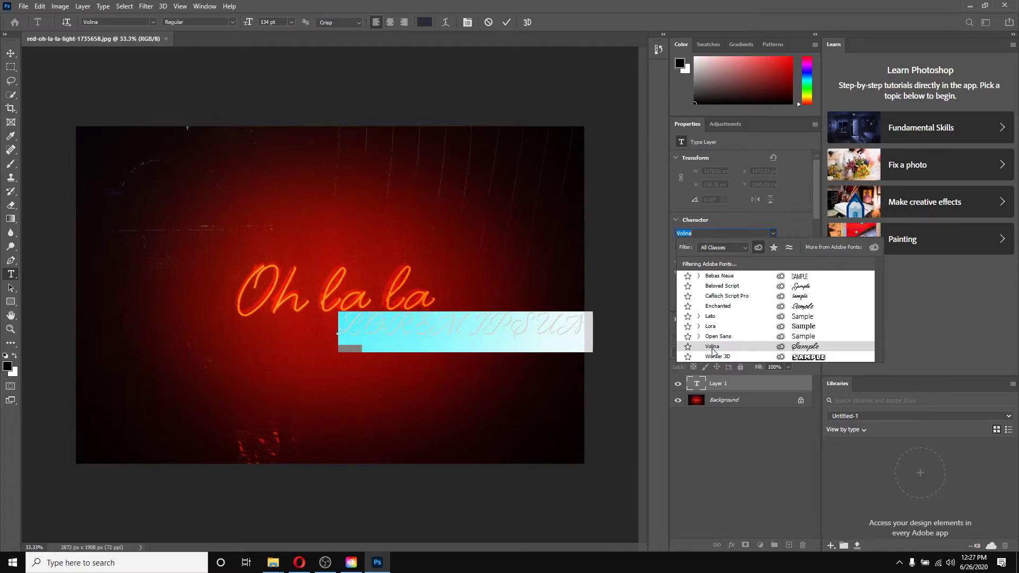
pyautogui.click(712, 346)
pyautogui.moveTo(681, 265); pyautogui.dragTo(656, 265)
pyautogui.click(716, 454)
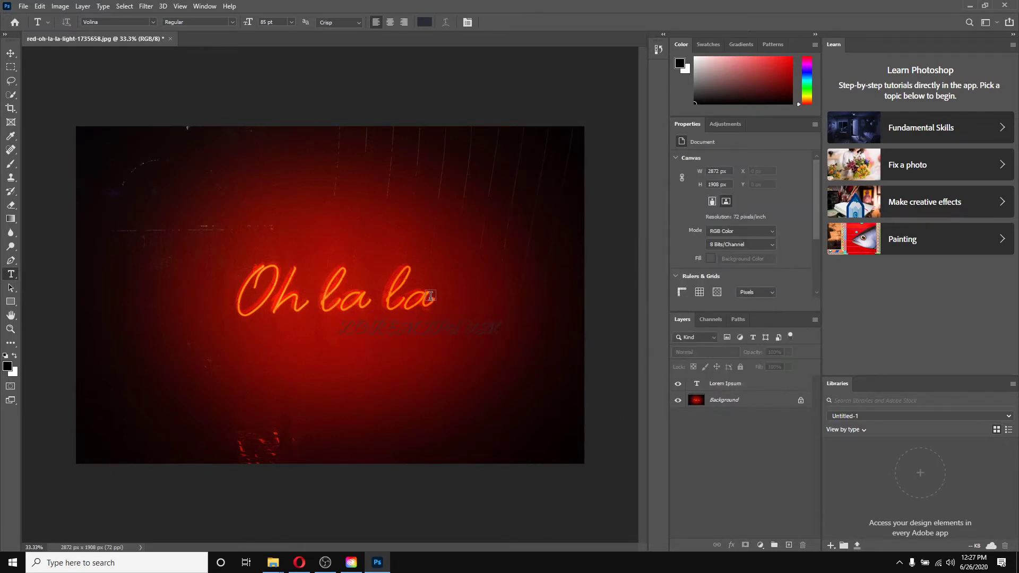
# Replace the Lorem Ipsum placeholder text with "Bar" and commit the edit
pyautogui.click(700, 387)
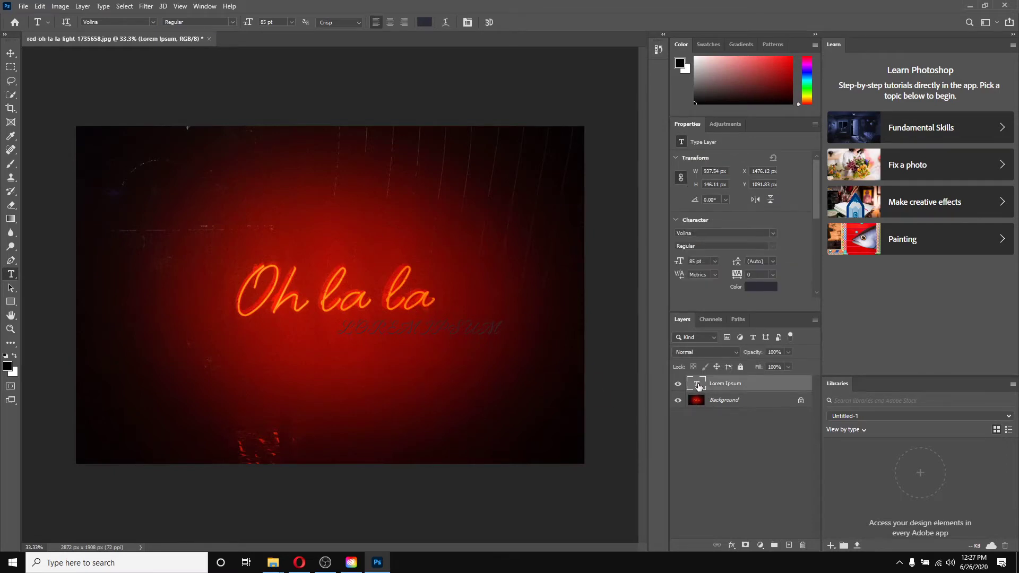
pyautogui.doubleClick(698, 385)
pyautogui.doubleClick(699, 387)
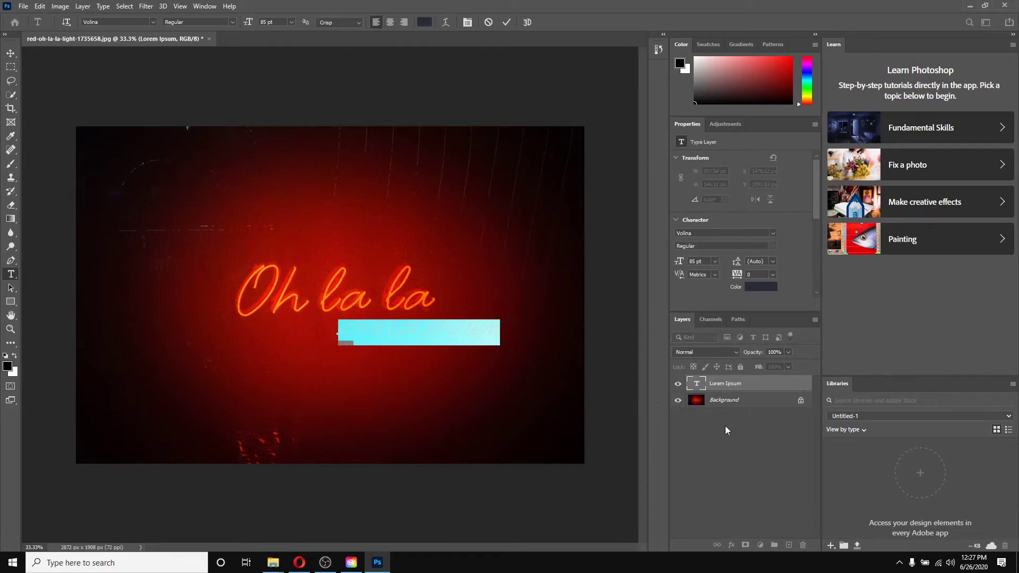
pyautogui.press('BackSpace')
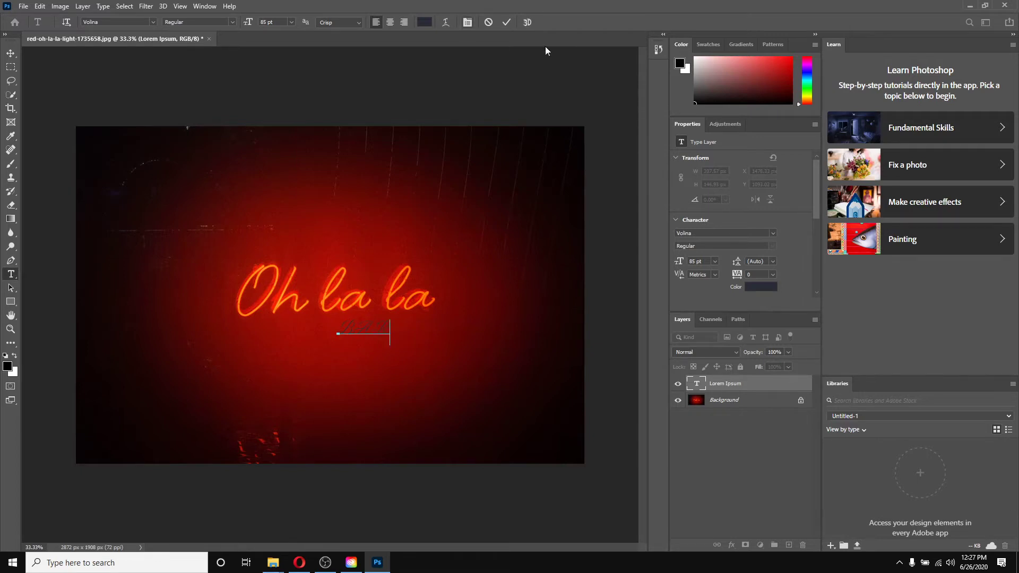
pyautogui.click(507, 23)
# Move the "Bar" text beneath the final "la" of the neon sign and turn off All Caps
pyautogui.click(10, 54)
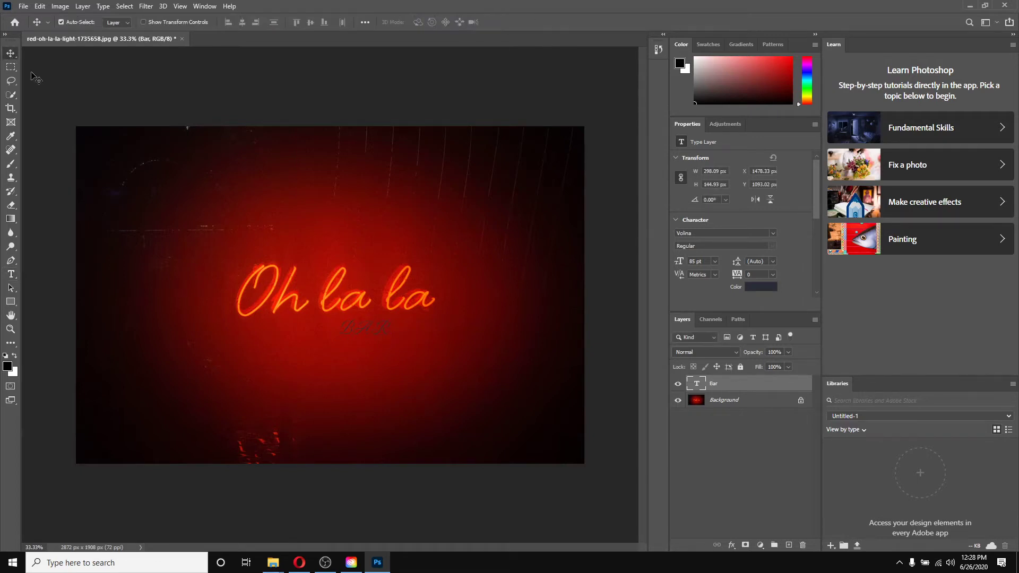
pyautogui.moveTo(387, 336); pyautogui.dragTo(441, 333)
pyautogui.scroll(-5, 794, 261)
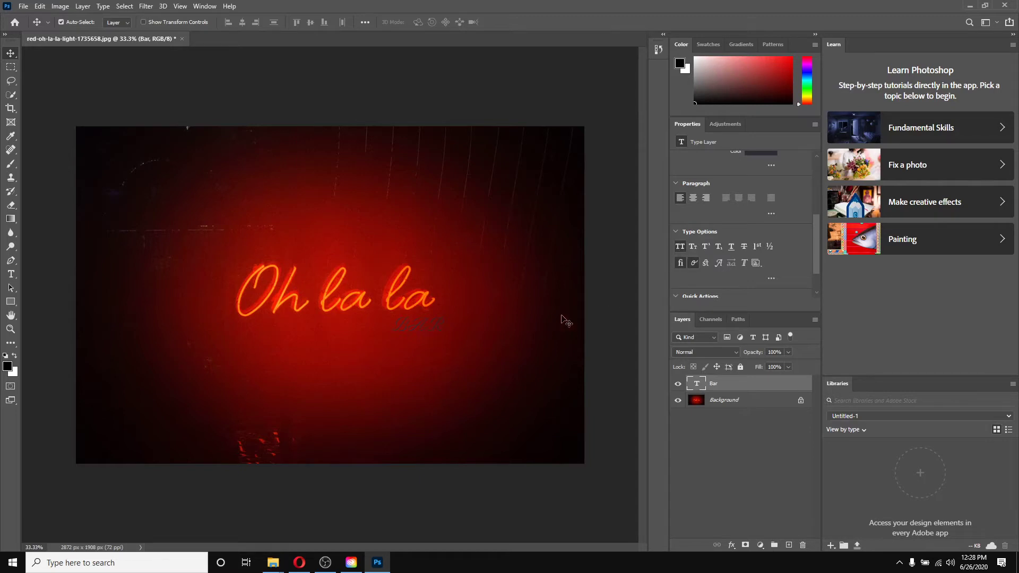
pyautogui.click(681, 247)
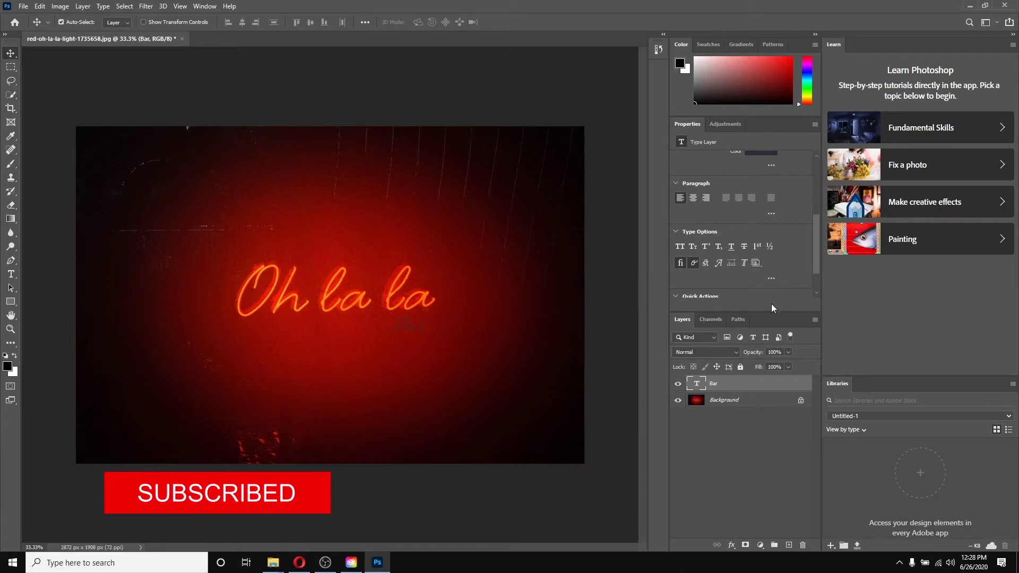
# Set the "Bar" text size to 117 pt and move it down about 33 px below the final "la"
pyautogui.scroll(5, 783, 300)
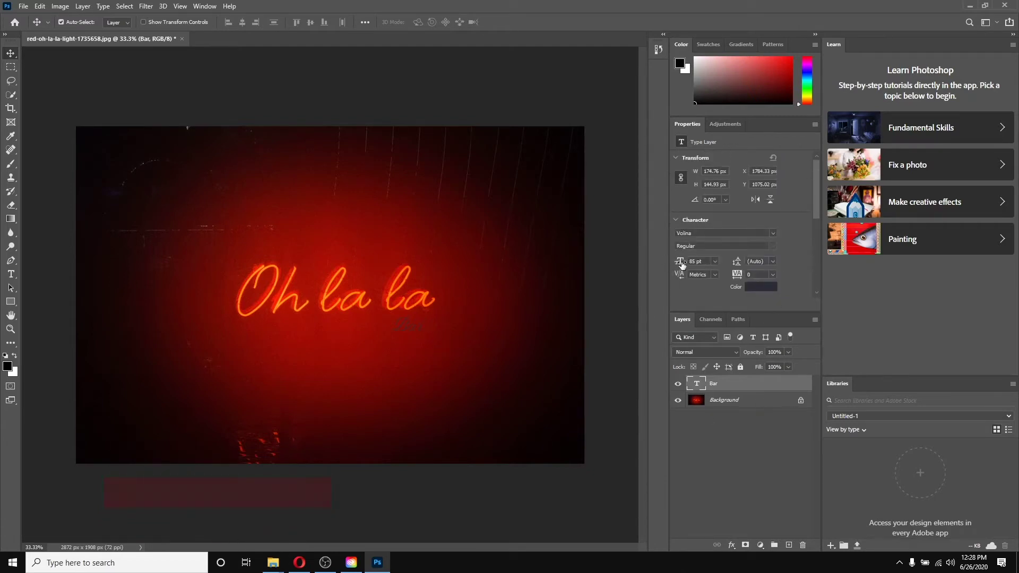
pyautogui.moveTo(680, 261); pyautogui.dragTo(697, 259)
pyautogui.moveTo(412, 325); pyautogui.dragTo(412, 332)
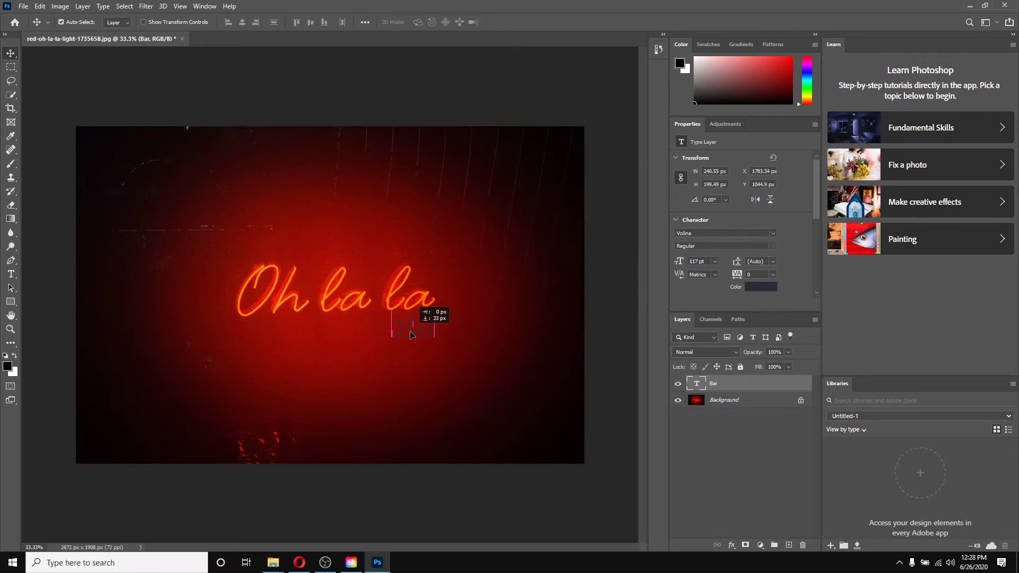
# Apply a Color Overlay to the "Bar" layer using orange fb8f11 sampled from the neon lettering
pyautogui.doubleClick(774, 389)
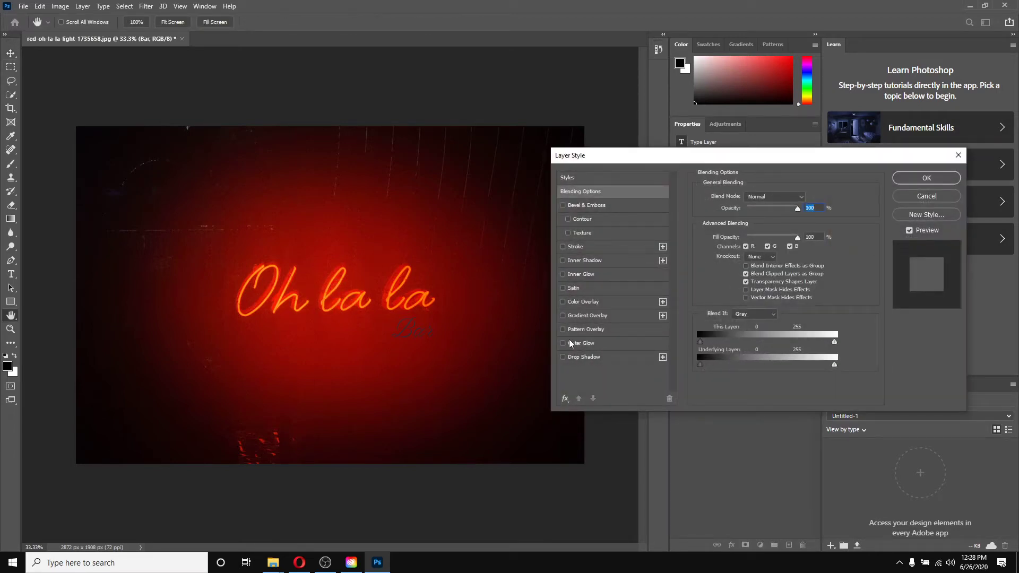
pyautogui.click(563, 302)
pyautogui.click(574, 302)
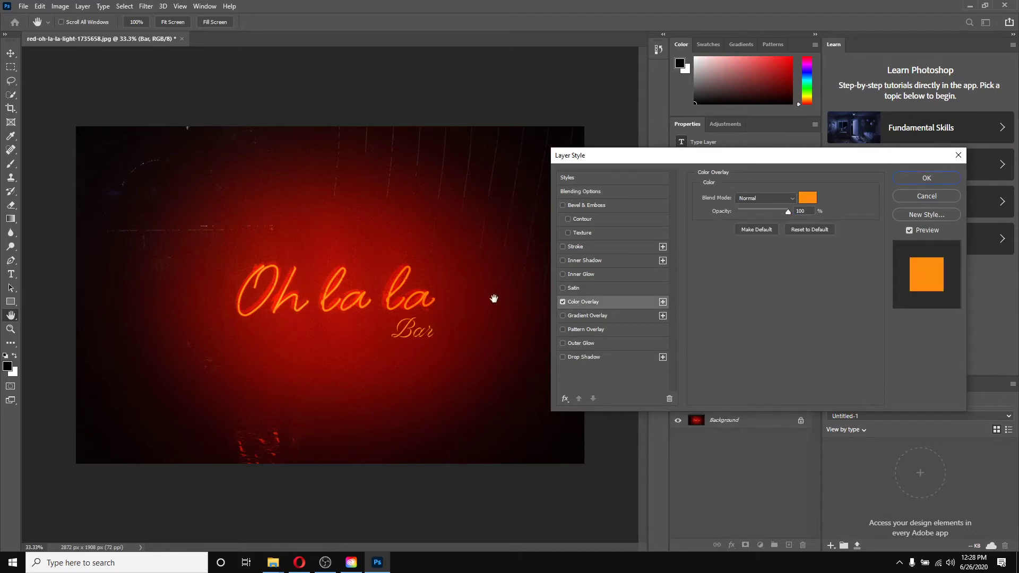
pyautogui.click(808, 198)
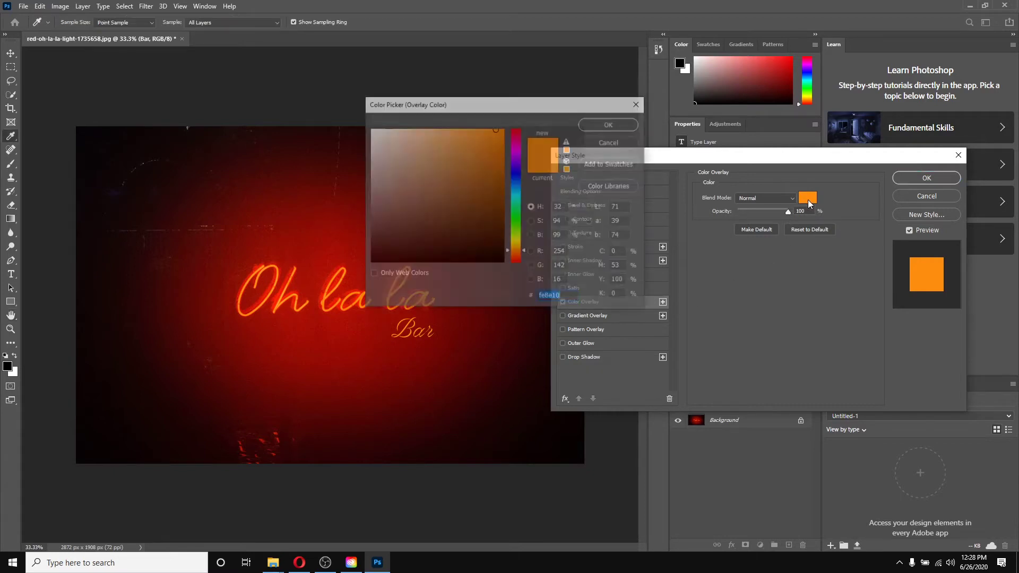
pyautogui.click(328, 292)
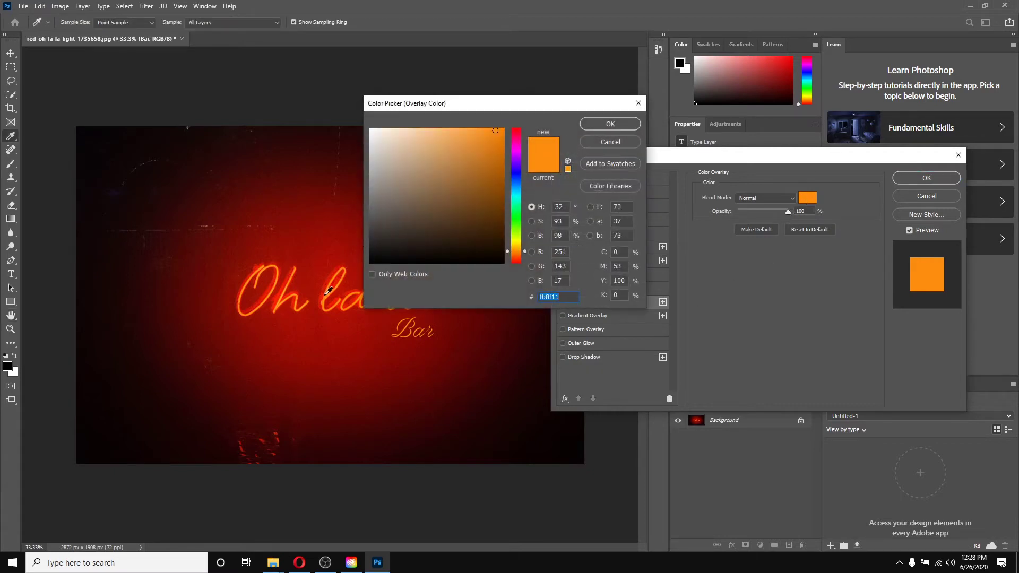
pyautogui.click(609, 125)
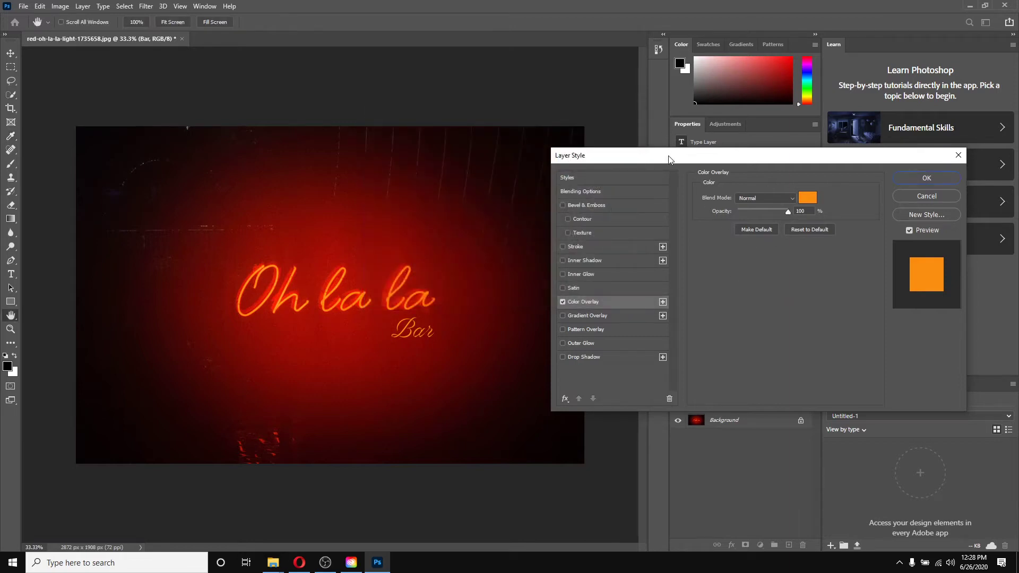
# Add an Inner Glow and a Drop Shadow to the "Bar" text, repositioning the shadow to a -4° angle and 12 px distance
pyautogui.moveTo(670, 156); pyautogui.dragTo(711, 115)
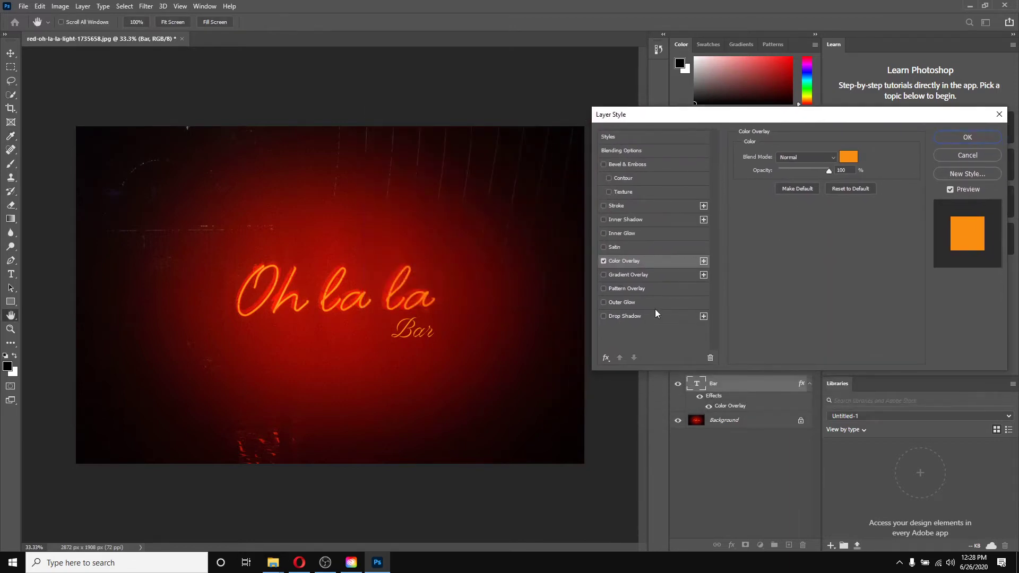
pyautogui.click(603, 234)
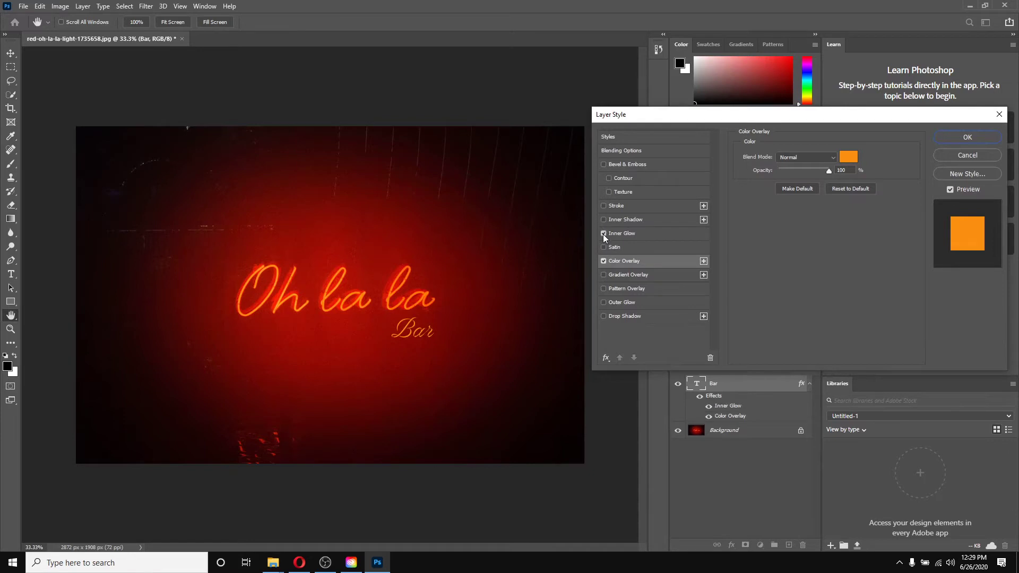
pyautogui.click(626, 234)
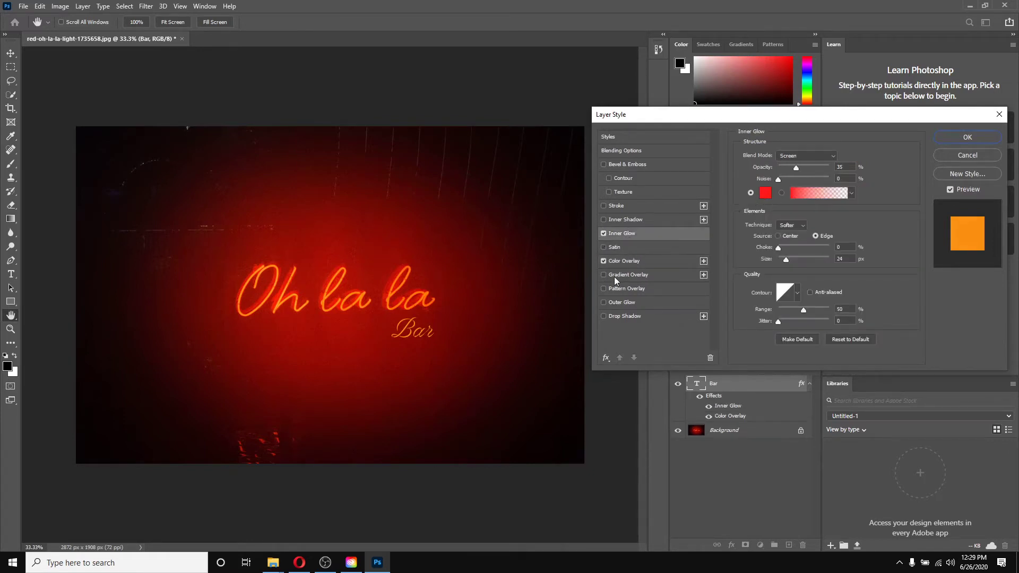
pyautogui.click(603, 315)
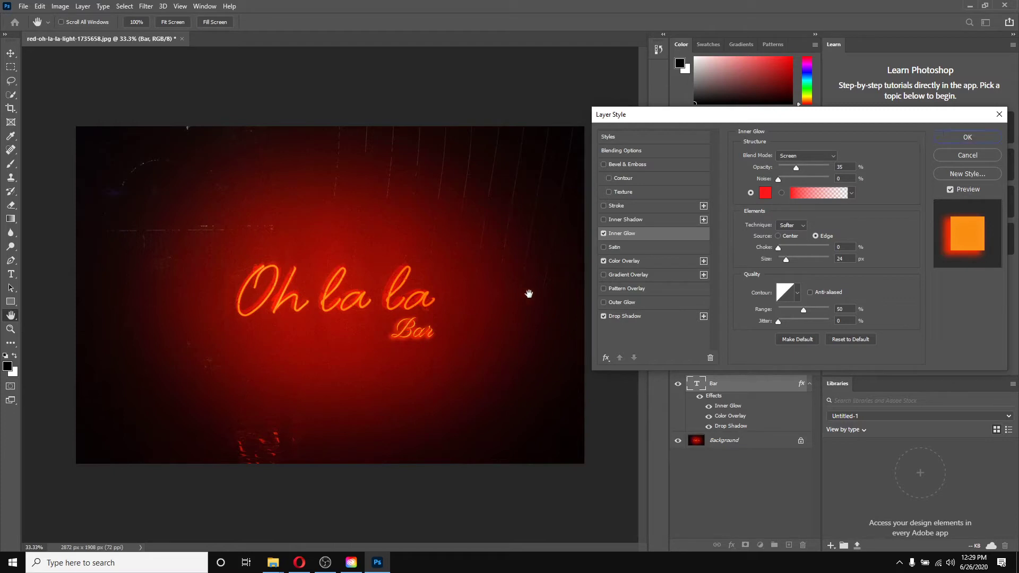
pyautogui.click(629, 318)
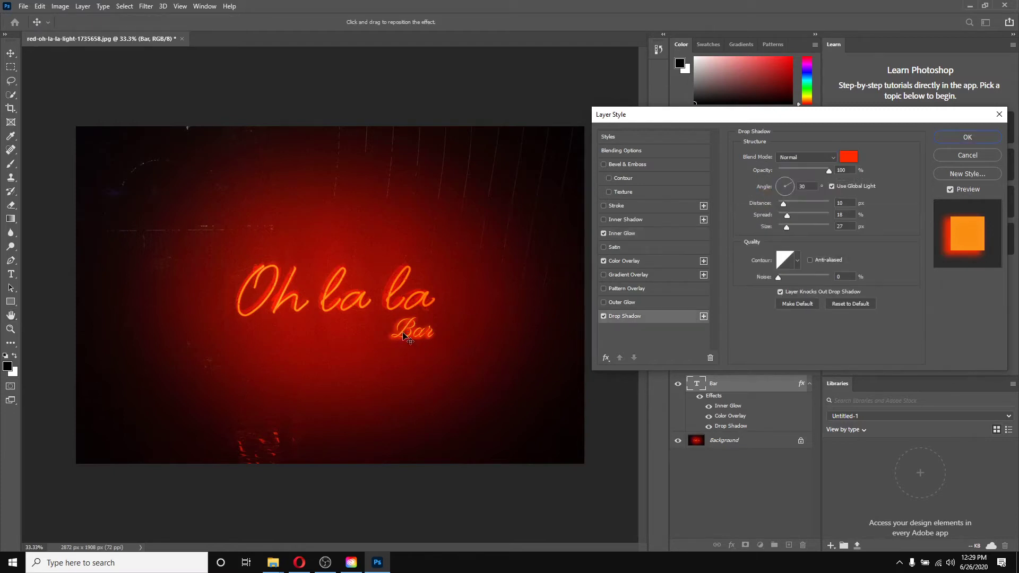
pyautogui.moveTo(403, 334); pyautogui.dragTo(402, 332)
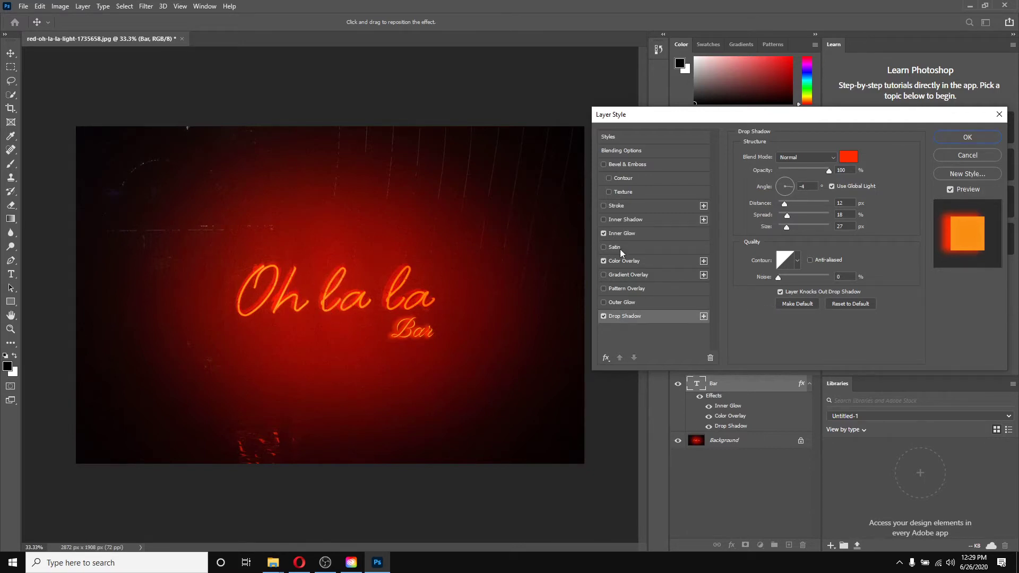
# Add an Outer Glow to the "Bar" text and apply the layer styles
pyautogui.click(603, 303)
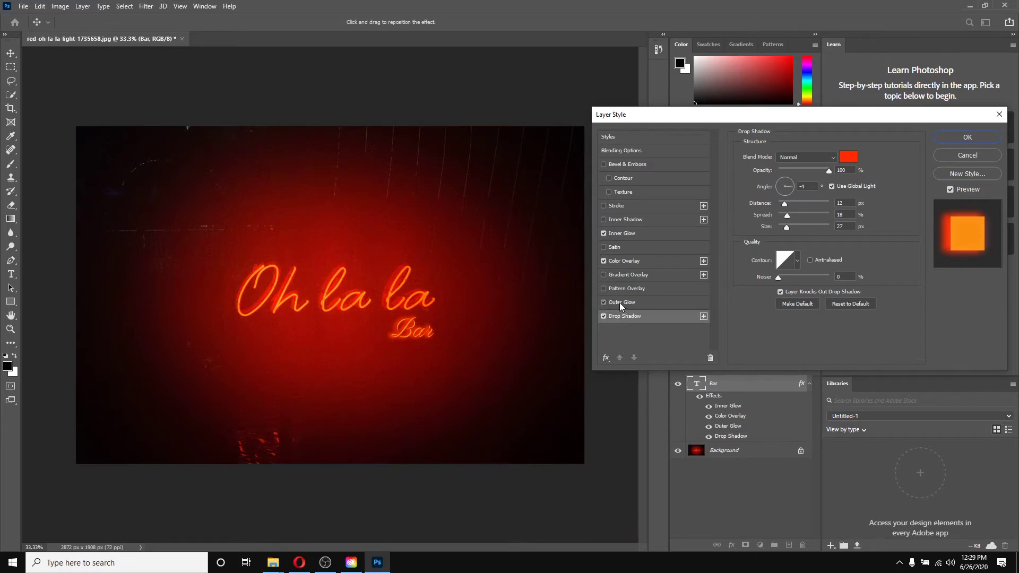
pyautogui.click(619, 302)
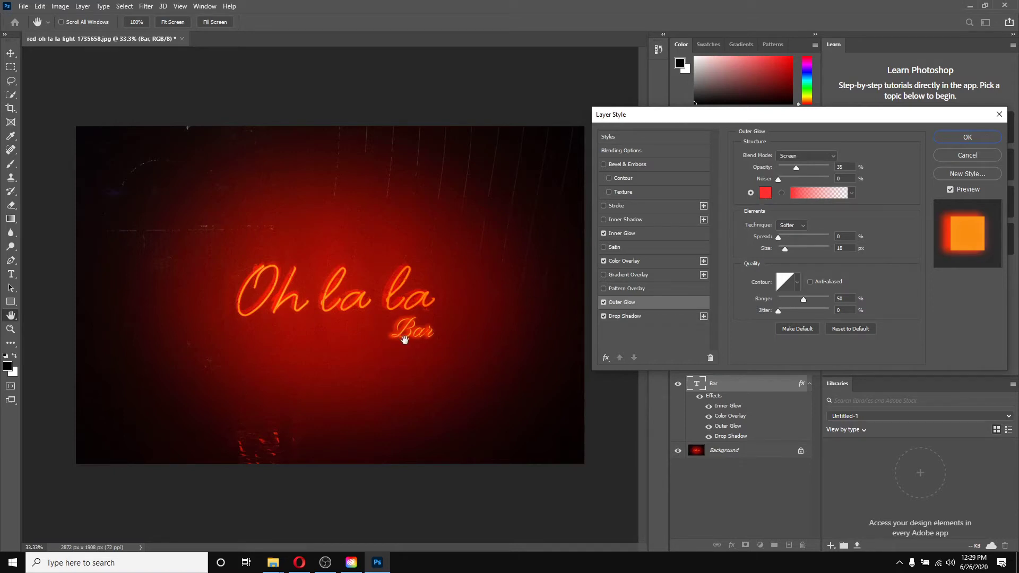
pyautogui.click(954, 141)
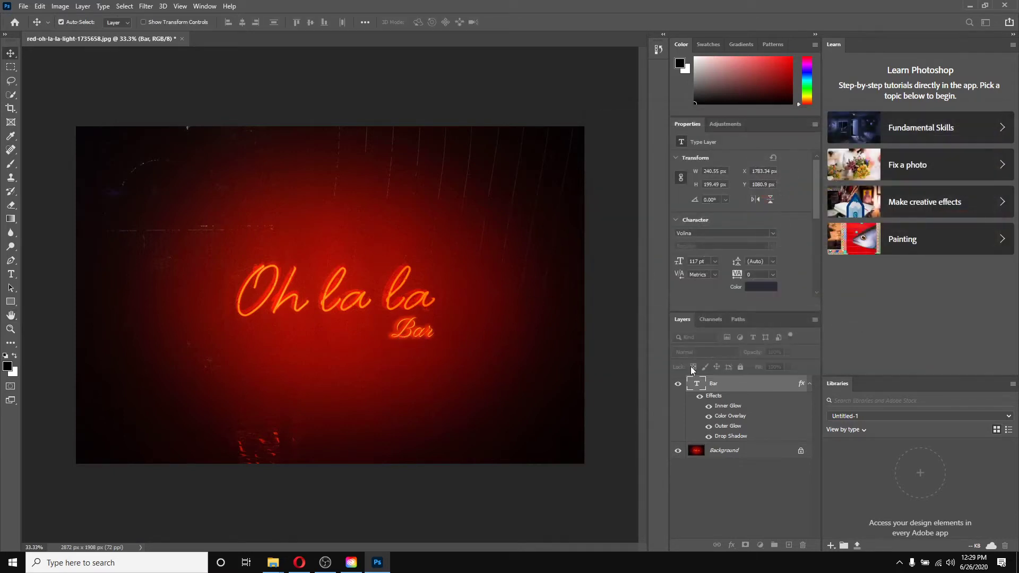
# Set the sign text size to 128 pt and replace "Bar" with "Club"
pyautogui.moveTo(679, 261); pyautogui.dragTo(687, 264)
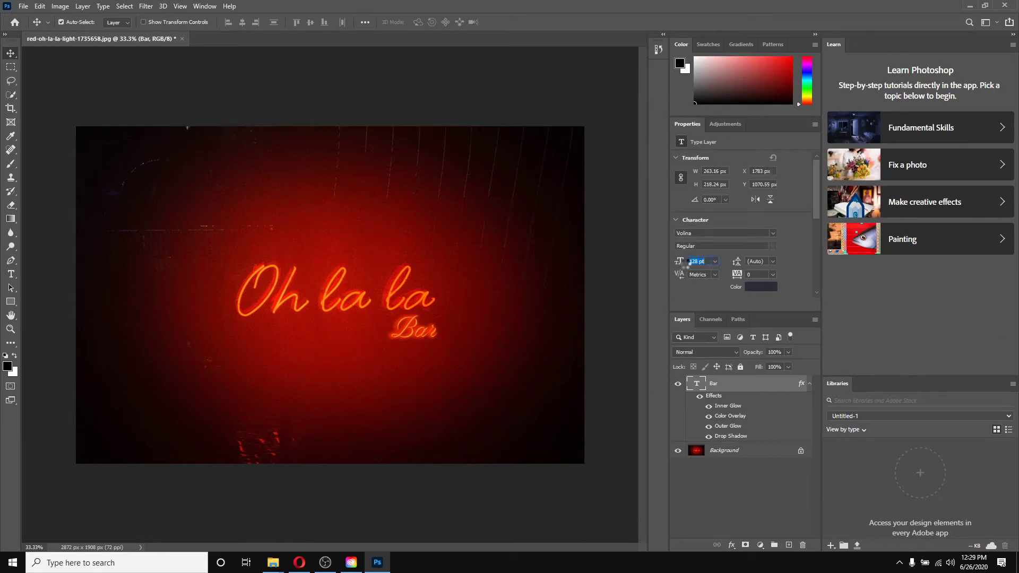
pyautogui.doubleClick(696, 385)
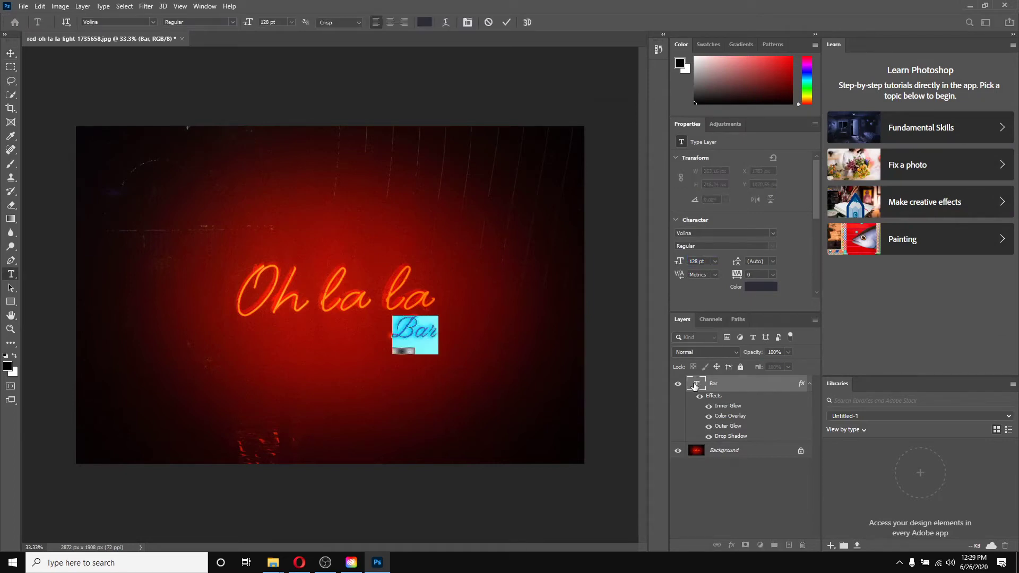
pyautogui.write('C')
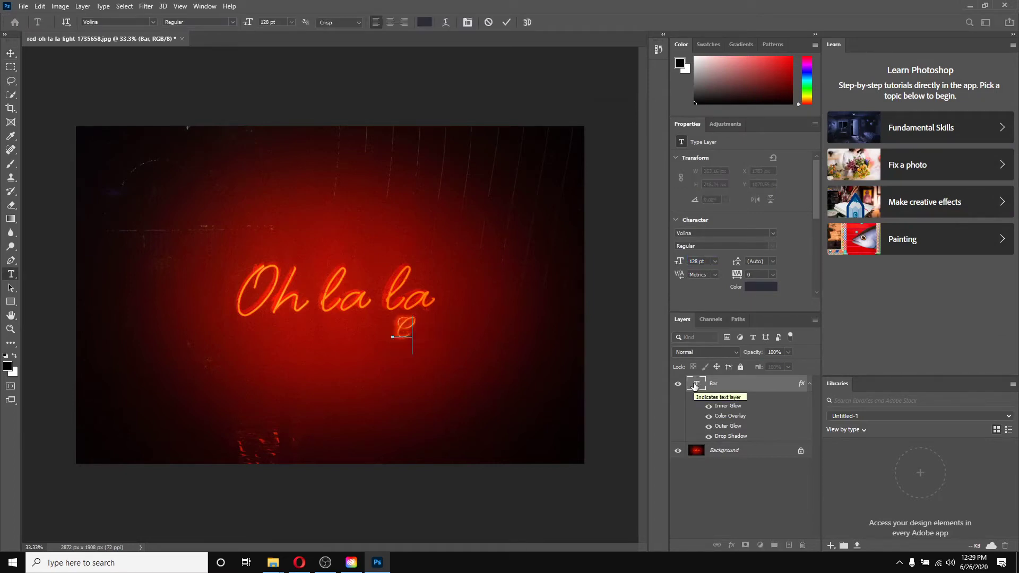
pyautogui.write('lub')
pyautogui.hotkey('ctrl', 'Return')
pyautogui.press('v')
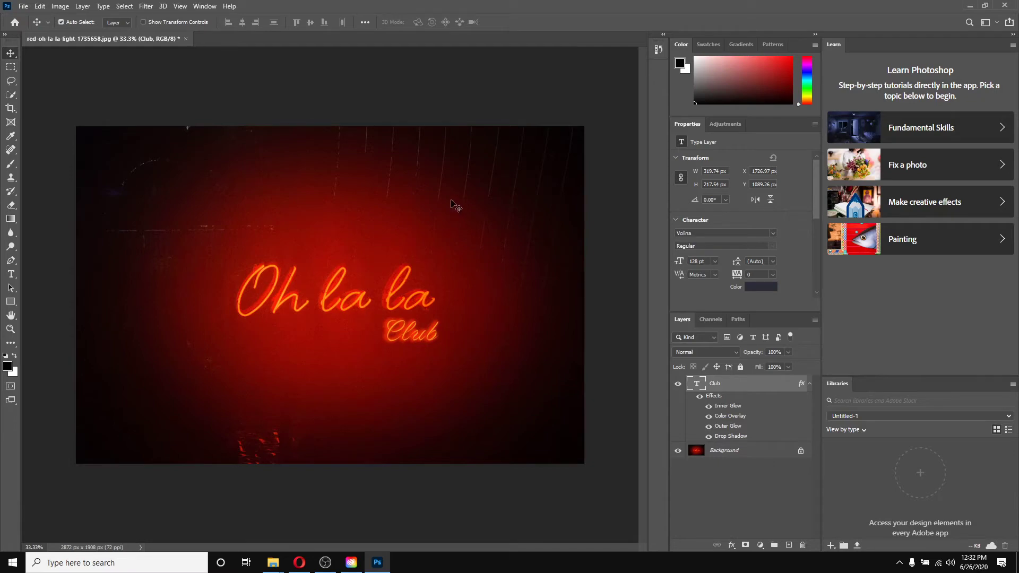
# Switch to File Explorer and open the Photoshop file 3999028 from the shopping-online-social-media-post-template folder
pyautogui.moveTo(281, 558)
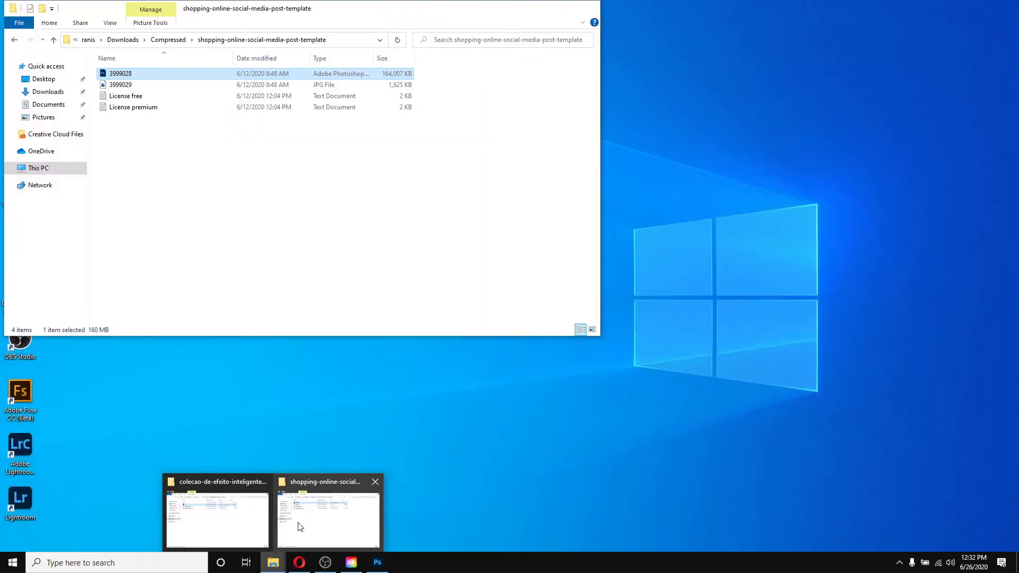
pyautogui.click(300, 528)
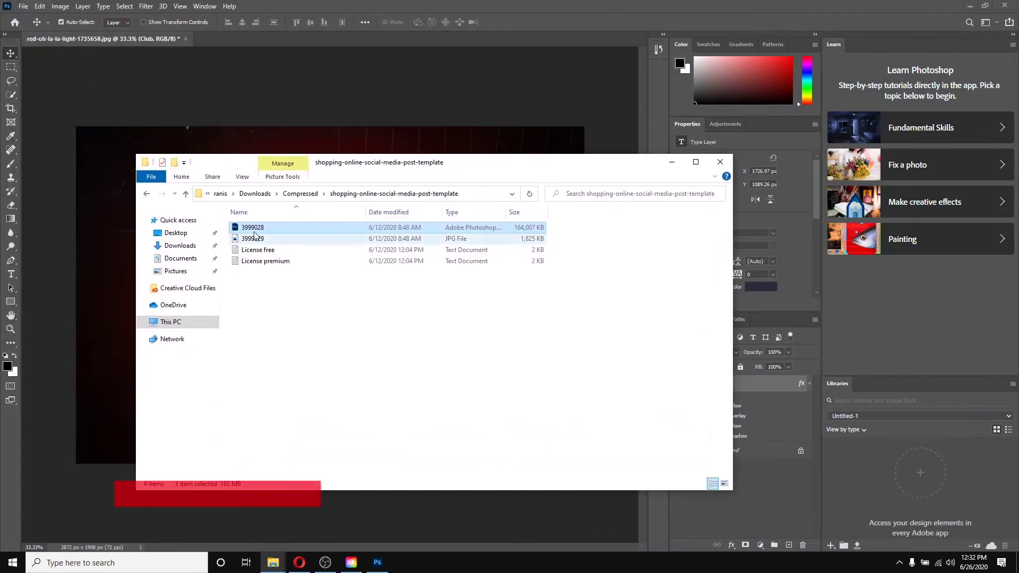
pyautogui.doubleClick(287, 232)
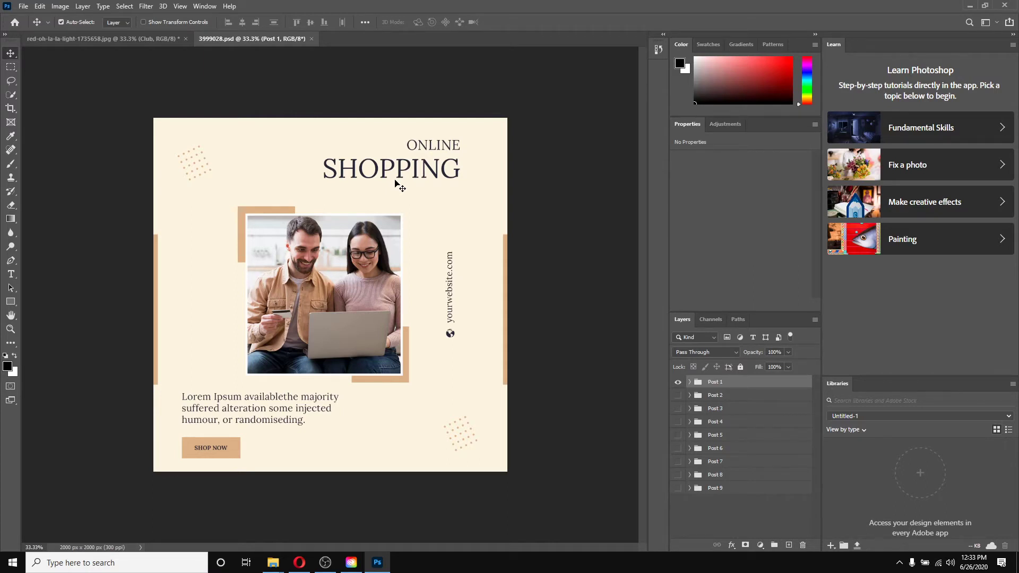
# Inspect the fonts used by the text layers in the Post 1 group and view the list of activated Adobe Fonts
pyautogui.click(690, 382)
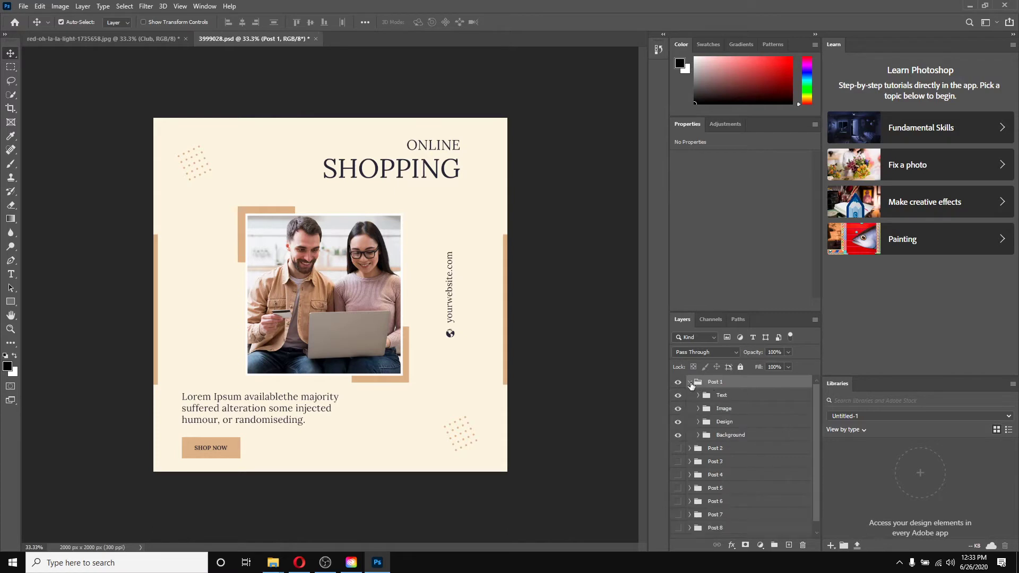
pyautogui.click(701, 397)
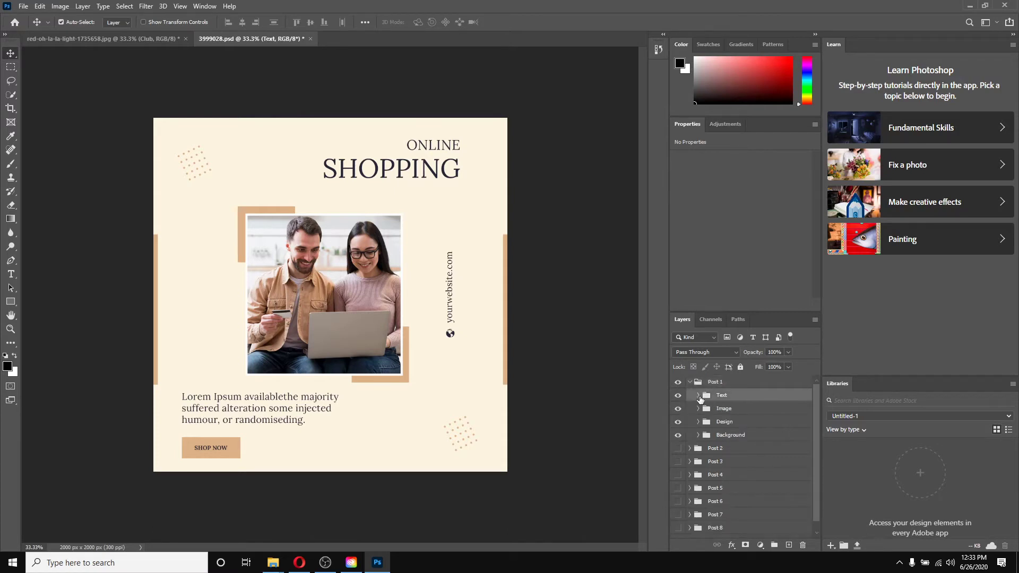
pyautogui.click(699, 396)
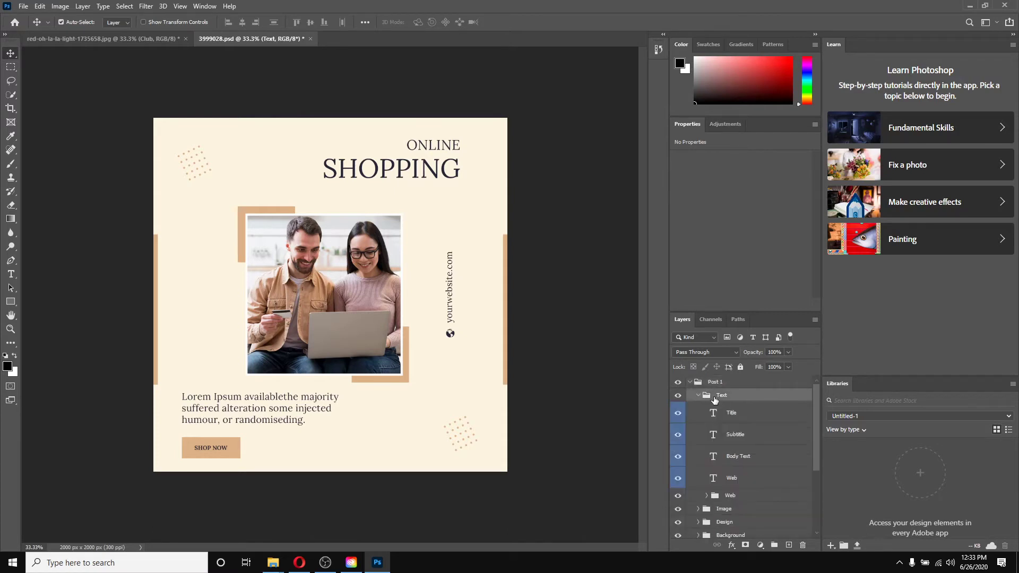
pyautogui.click(740, 417)
pyautogui.click(740, 435)
pyautogui.click(752, 457)
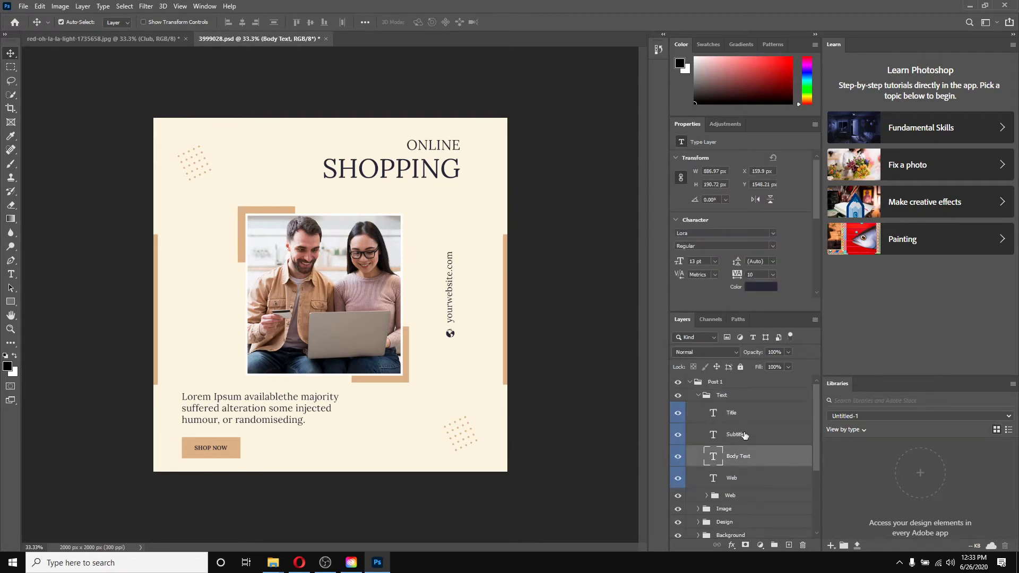
pyautogui.click(745, 435)
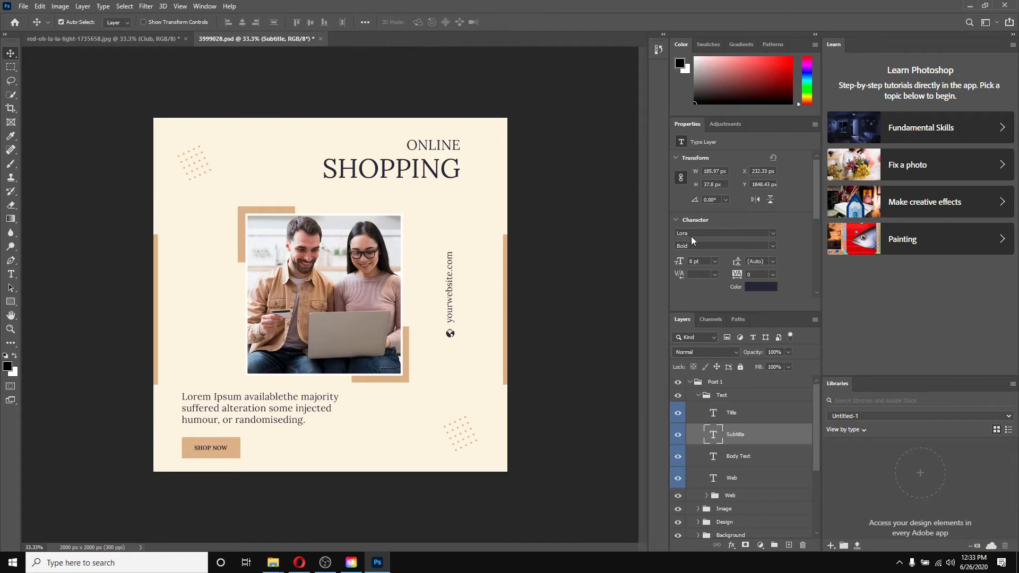
pyautogui.click(773, 234)
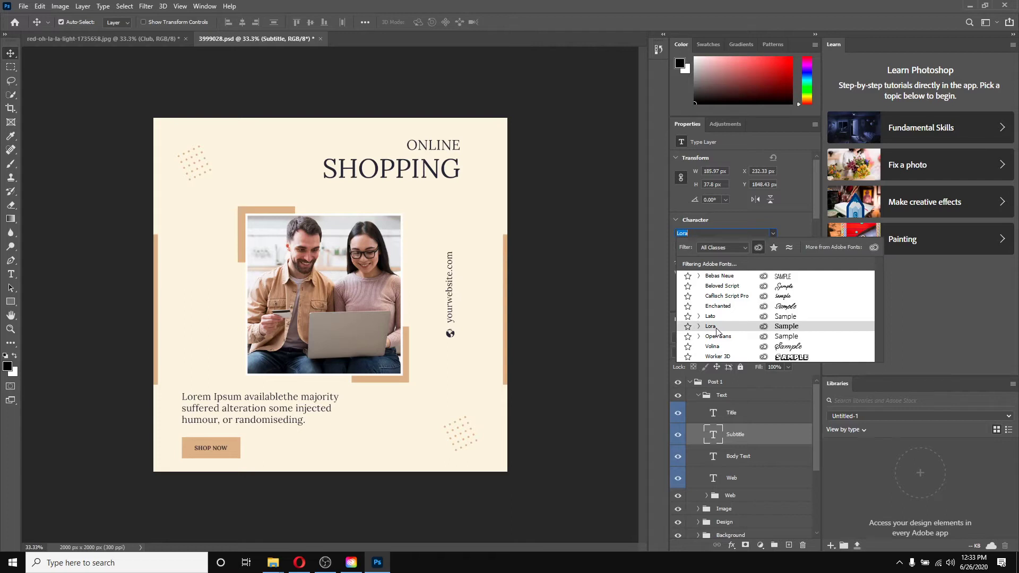
pyautogui.click(783, 222)
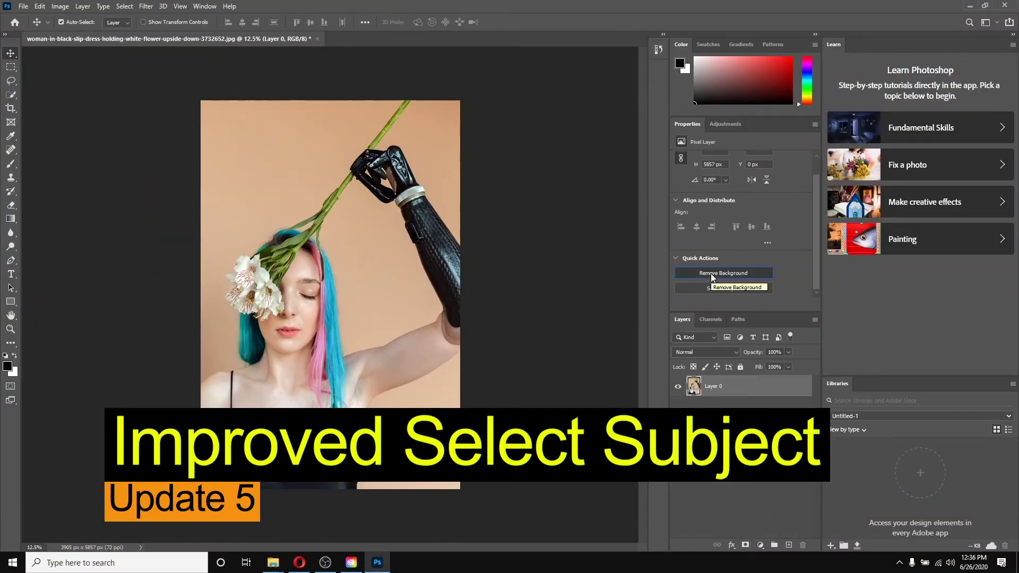
# Remove the background from the photo of the woman holding flowers using the Remove Background quick action
pyautogui.click(711, 273)
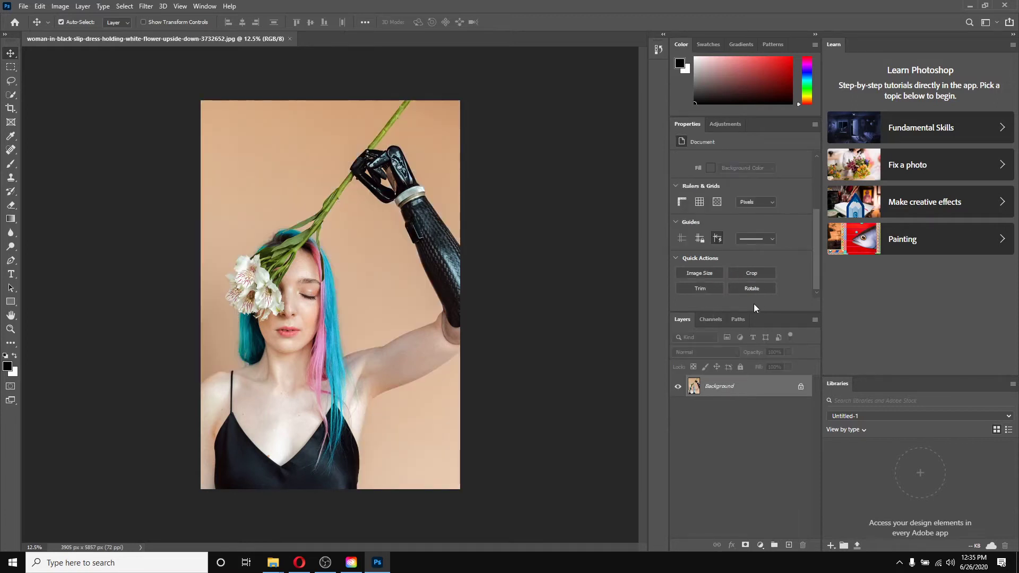
# Convert the locked Background layer of the woman photo into an editable layer named Layer 0
pyautogui.doubleClick(770, 391)
pyautogui.click(588, 169)
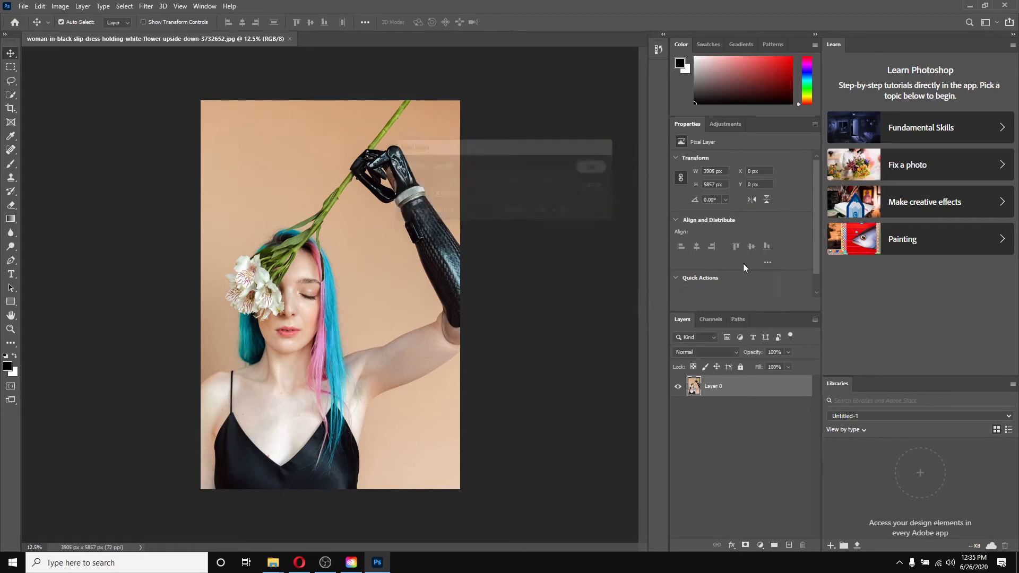
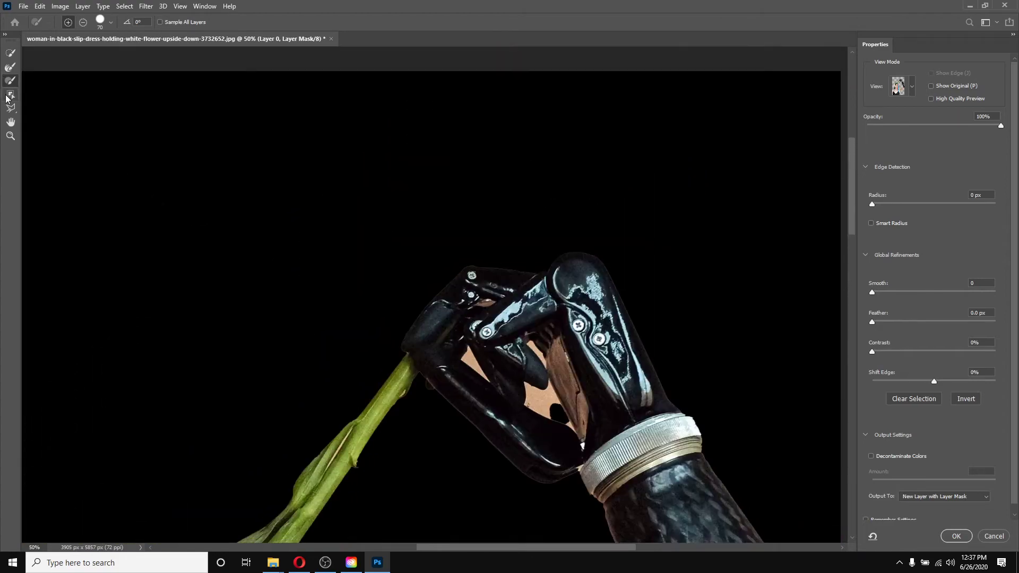
# Subtract the large patch of background between the robotic hand's fingers from the selection with the Quick Selection tool at size 45
pyautogui.click(10, 52)
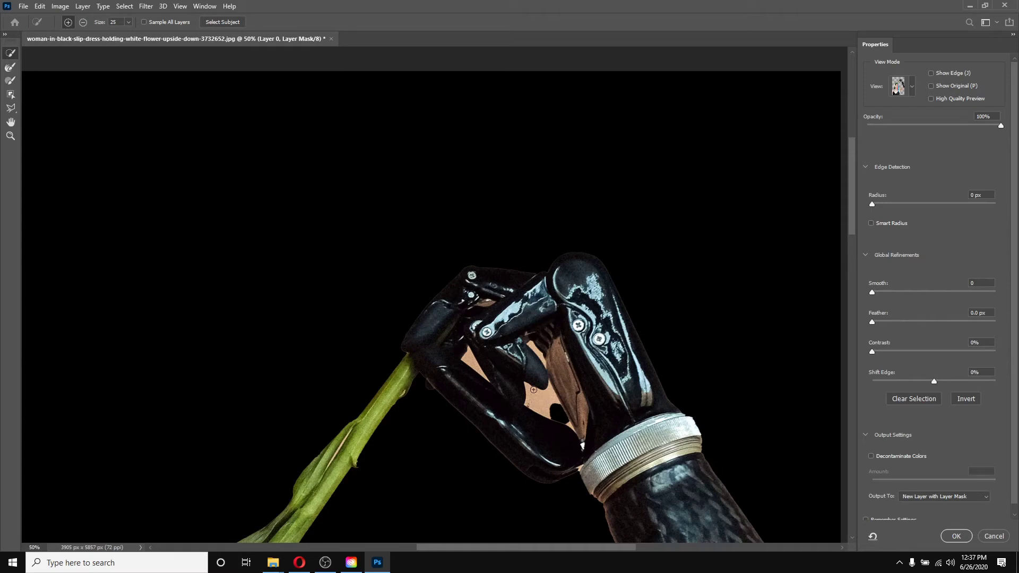
pyautogui.press(']')
pyautogui.moveTo(533, 390)
pyautogui.mouseDown()
pyautogui.moveTo(511, 381)
pyautogui.moveTo(543, 411)
pyautogui.mouseUp()
pyautogui.click(83, 22)
pyautogui.click(544, 404)
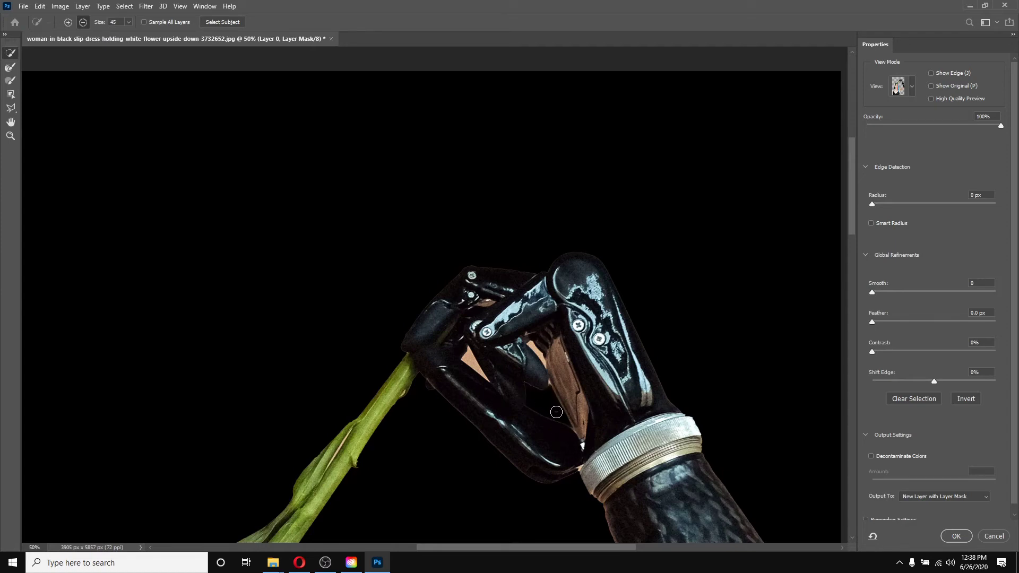
# Subtract the remaining narrow background gaps between the robotic fingers with a smaller Quick Selection brush
pyautogui.press('[')
pyautogui.press('[')
pyautogui.moveTo(470, 361); pyautogui.dragTo(512, 386)
pyautogui.moveTo(539, 356); pyautogui.dragTo(545, 364)
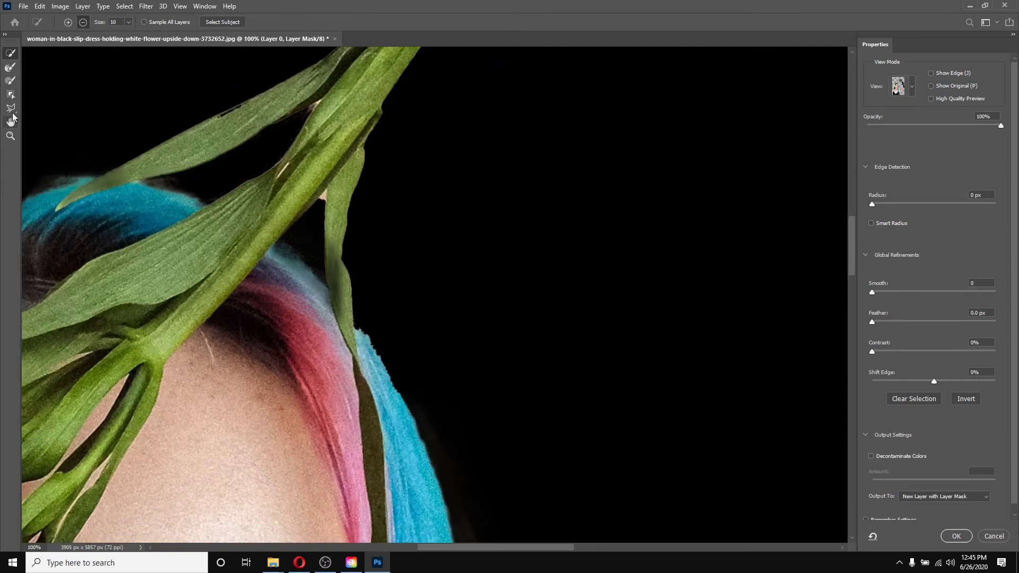
# Subtract the small background gap between the flower stem and its hanging leaf with the Polygonal Lasso tool
pyautogui.click(10, 110)
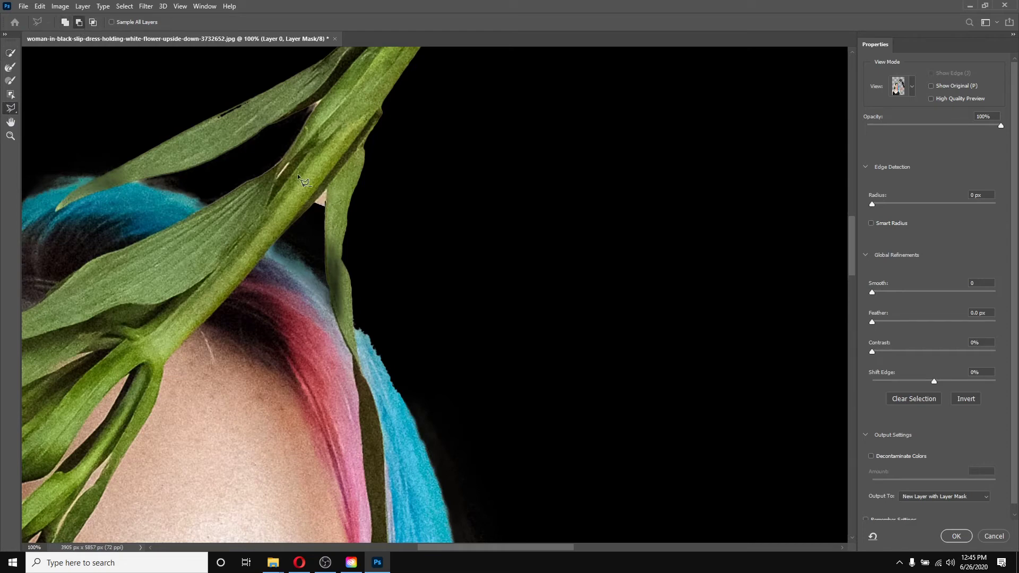
pyautogui.click(326, 187)
pyautogui.click(307, 209)
pyautogui.doubleClick(324, 220)
# Subtract the leftover background slivers where the long upper leaf meets the flower stem
pyautogui.hotkey('ctrl', '+')
pyautogui.hotkey('ctrl', '+')
pyautogui.moveTo(632, 301); pyautogui.dragTo(629, 344)
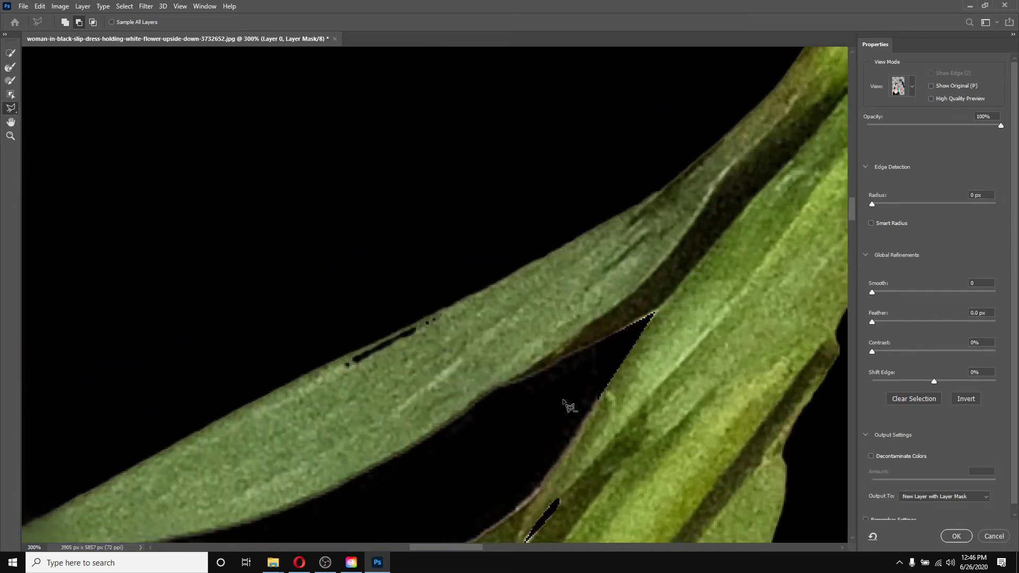
# Subtract the thin background sliver between the upper stem and its adjoining leaf with the Polygonal Lasso, then fit the whole image in view
pyautogui.moveTo(581, 435); pyautogui.dragTo(507, 540)
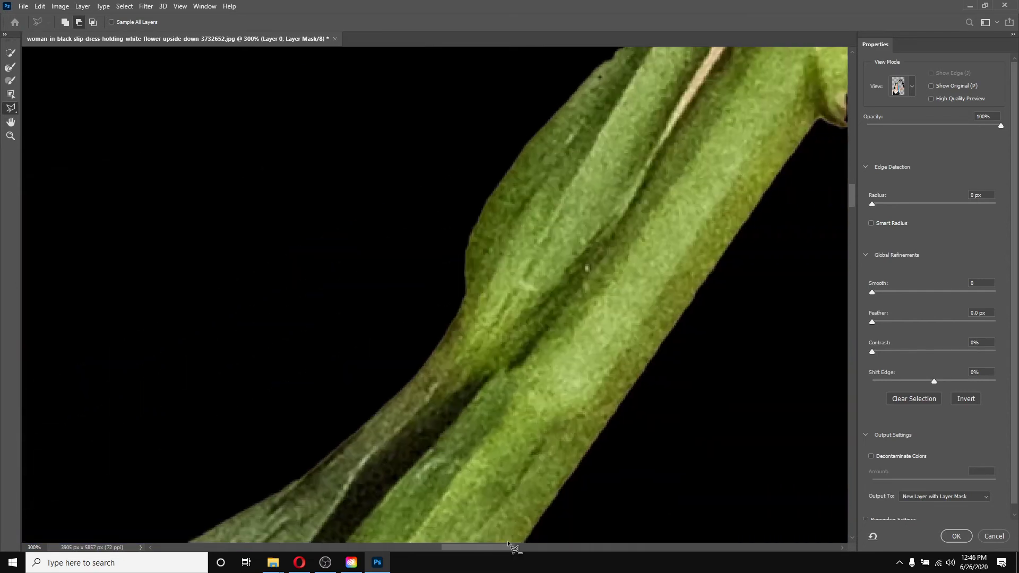
pyautogui.scroll(5, 767, 335)
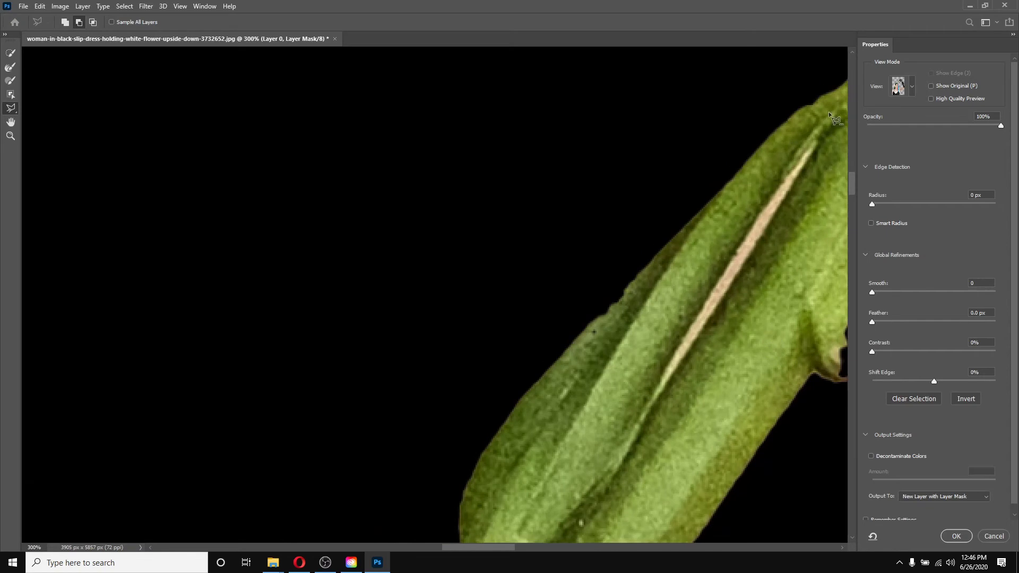
pyautogui.click(815, 139)
pyautogui.click(653, 401)
pyautogui.click(818, 142)
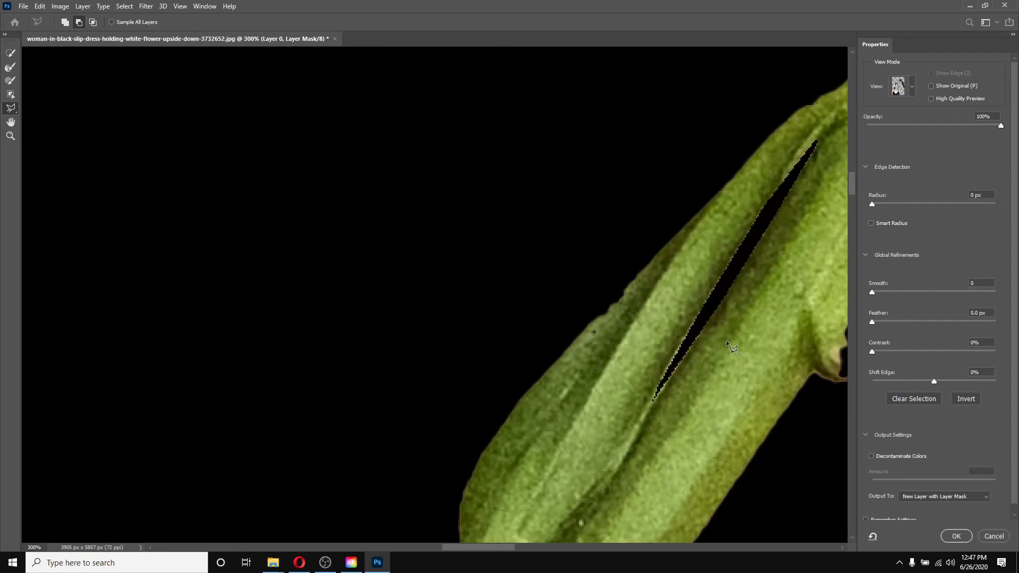
pyautogui.hotkey('ctrl', '0')
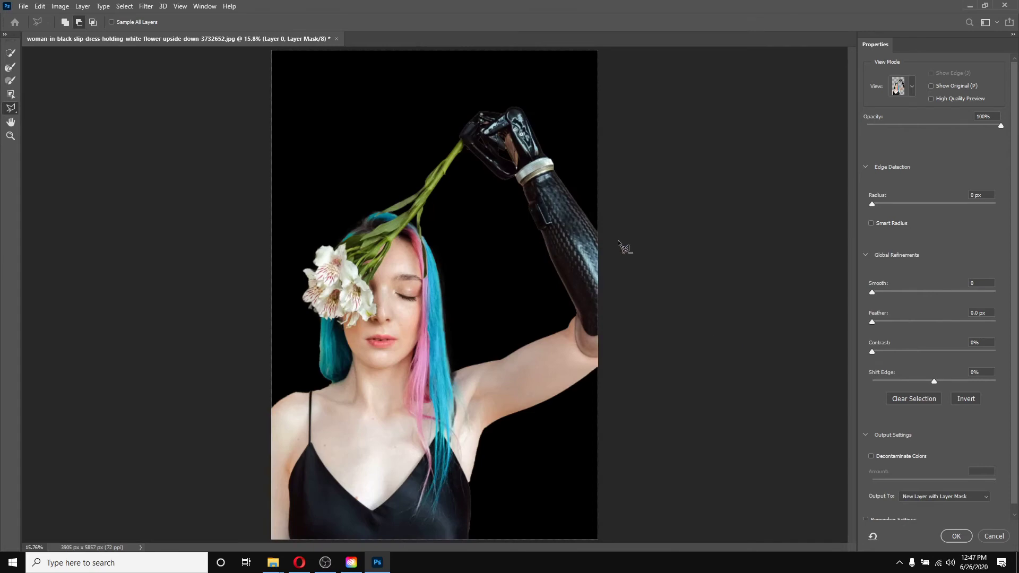
# Refine the mask edge of the hanging leaf beside the hair with the Refine Edge Brush at 10 px
pyautogui.press('r')
pyautogui.hotkey('ctrl', '+')
pyautogui.hotkey('ctrl', '+')
pyautogui.hotkey('ctrl', '+')
pyautogui.hotkey('ctrl', '+')
pyautogui.hotkey('ctrl', '+')
pyautogui.scroll(4, 464, 268)
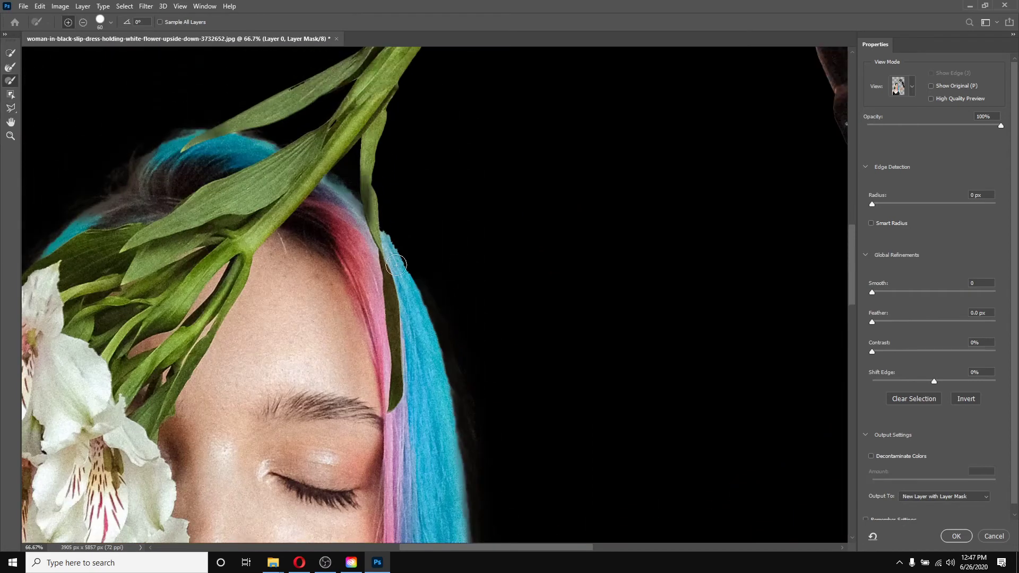
pyautogui.press('[')
pyautogui.press('[')
pyautogui.press('[')
pyautogui.press('[')
pyautogui.press('[')
pyautogui.moveTo(365, 189); pyautogui.dragTo(368, 210)
# Enlarge the Refine Edge Brush to 90 px, inspect the stem up to the robotic hand, and fit the whole image in view
pyautogui.scroll(5, 364, 194)
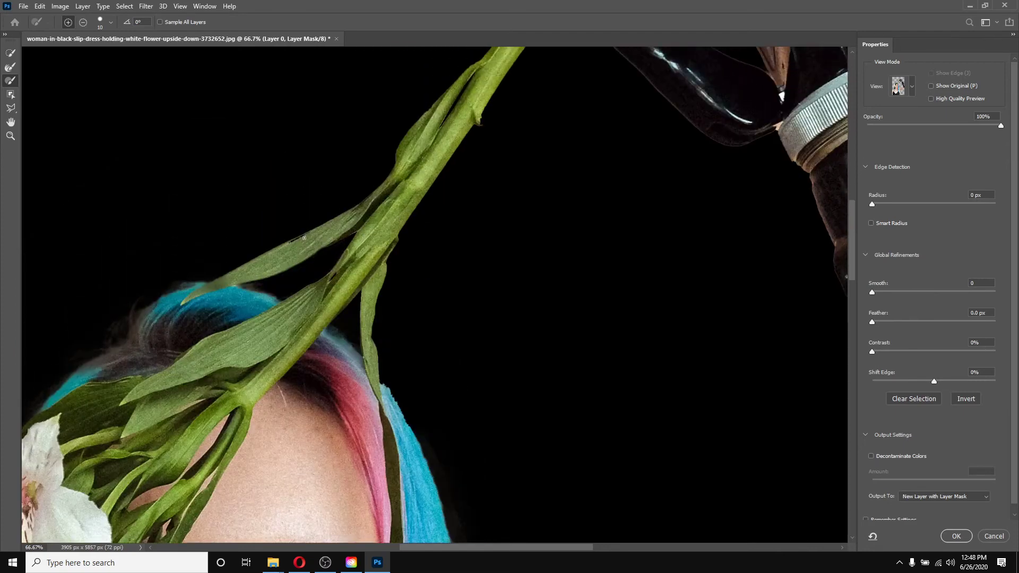
pyautogui.press(']')
pyautogui.press(']')
pyautogui.press(']')
pyautogui.press(']')
pyautogui.press(']')
pyautogui.press(']')
pyautogui.press(']')
pyautogui.press(']')
pyautogui.scroll(-3, 510, 141)
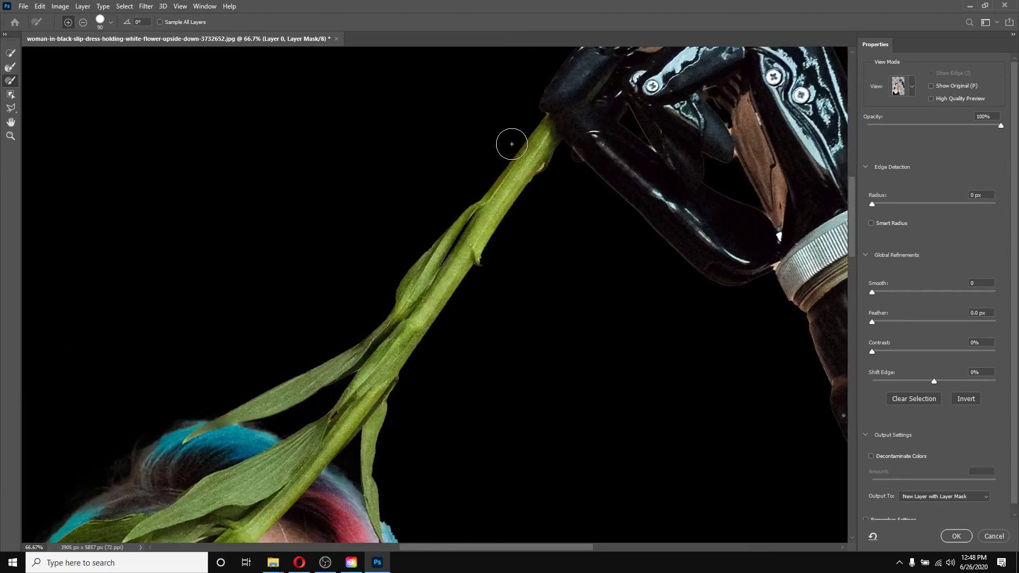
pyautogui.hotkey('ctrl', '0')
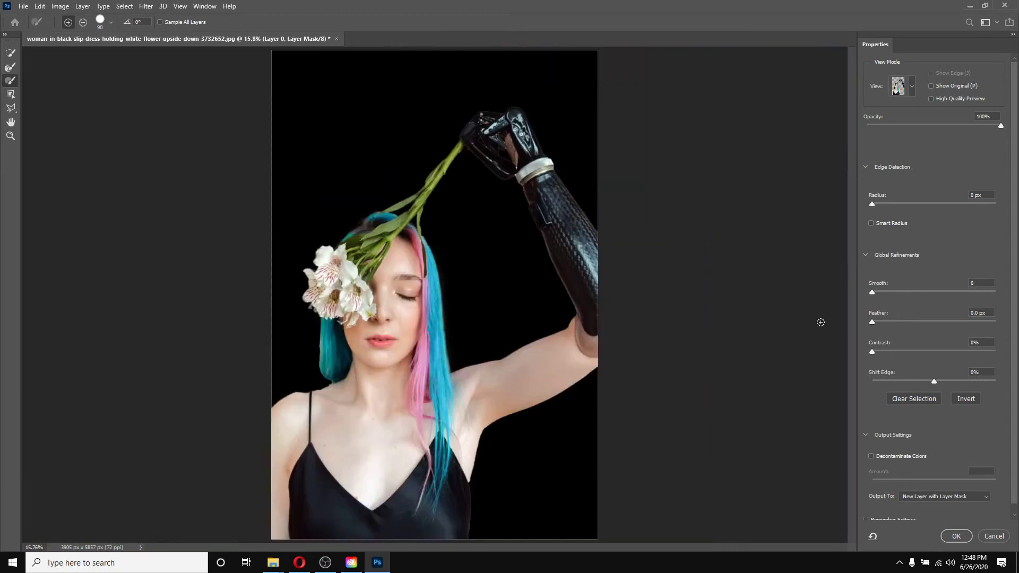
# Set Smooth 9, Feather 0.5 px, Contrast 7% and Shift Edge -6%, enable Decontaminate Colors, and output to a new layer with layer mask
pyautogui.moveTo(874, 292); pyautogui.dragTo(885, 293)
pyautogui.click(876, 323)
pyautogui.click(882, 351)
pyautogui.moveTo(934, 381); pyautogui.dragTo(930, 380)
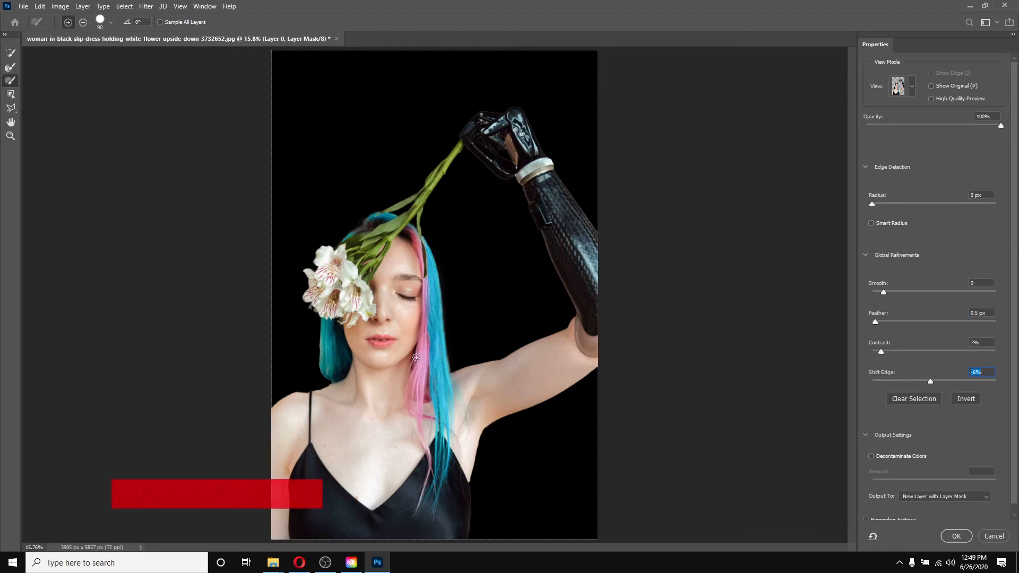
pyautogui.click(871, 456)
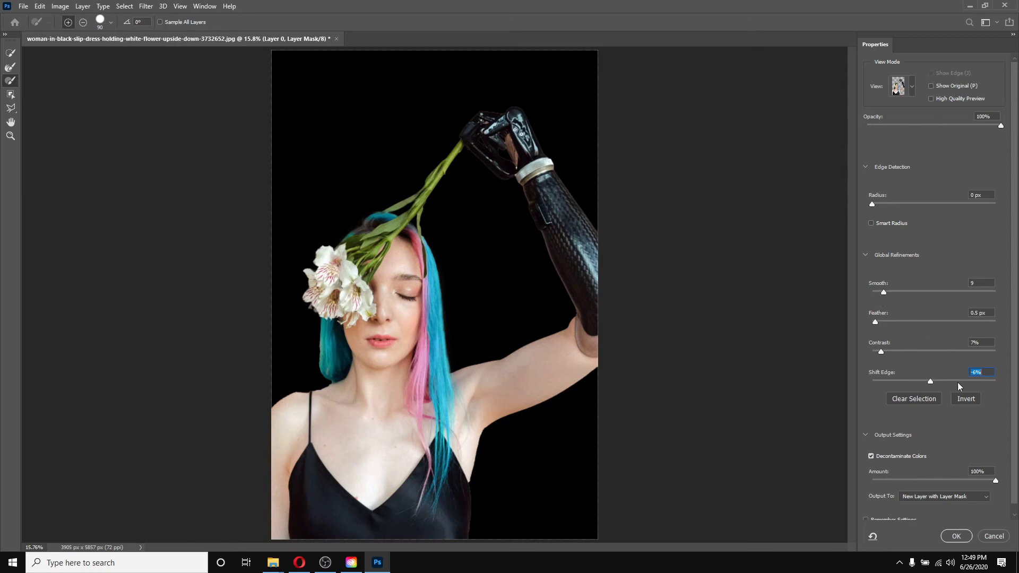
pyautogui.click(957, 536)
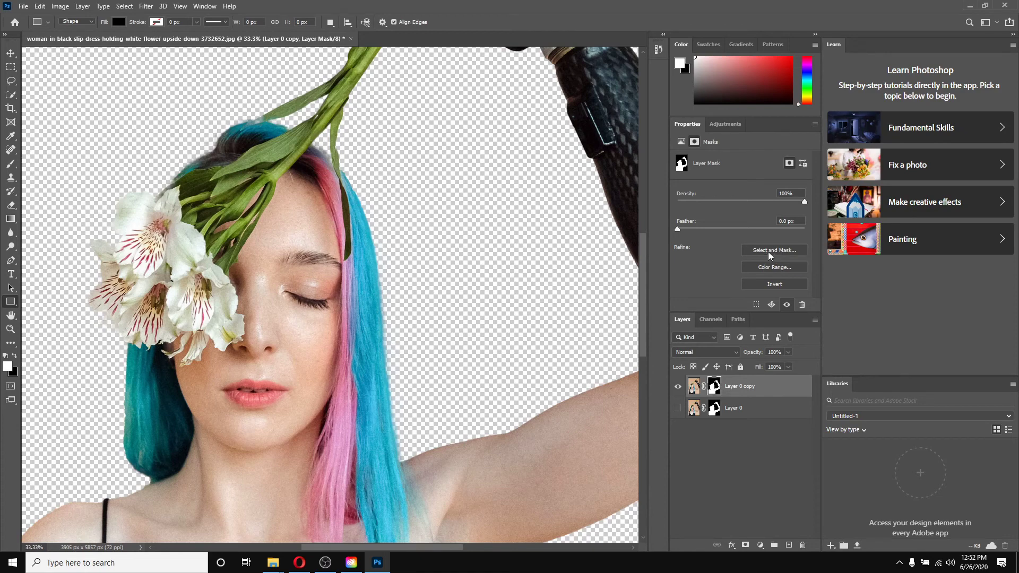
# Refine the Layer 0 copy mask in Select and Mask with Shift Edge at -12% and output it to the layer mask
pyautogui.click(769, 252)
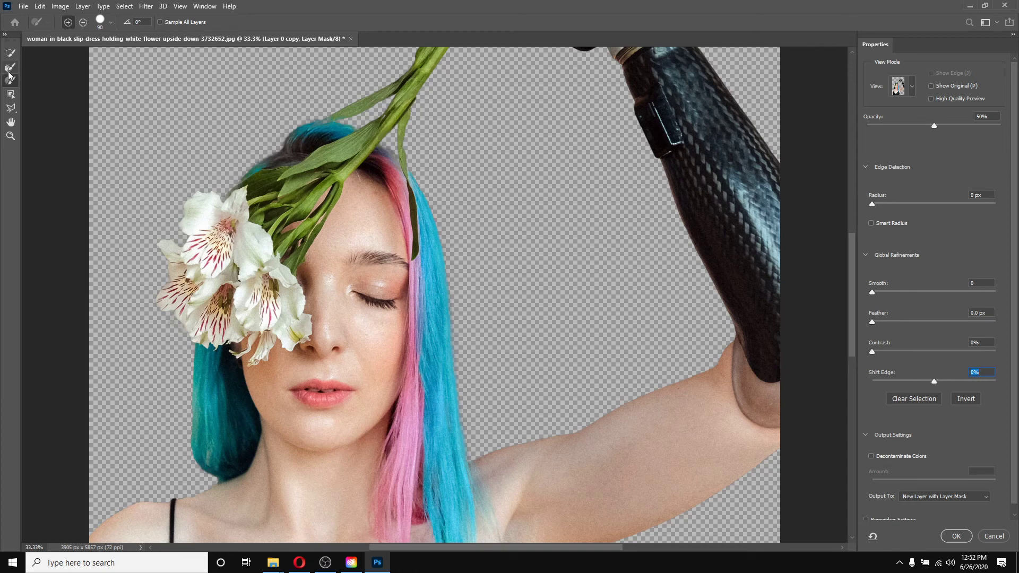
pyautogui.click(9, 74)
pyautogui.press('[')
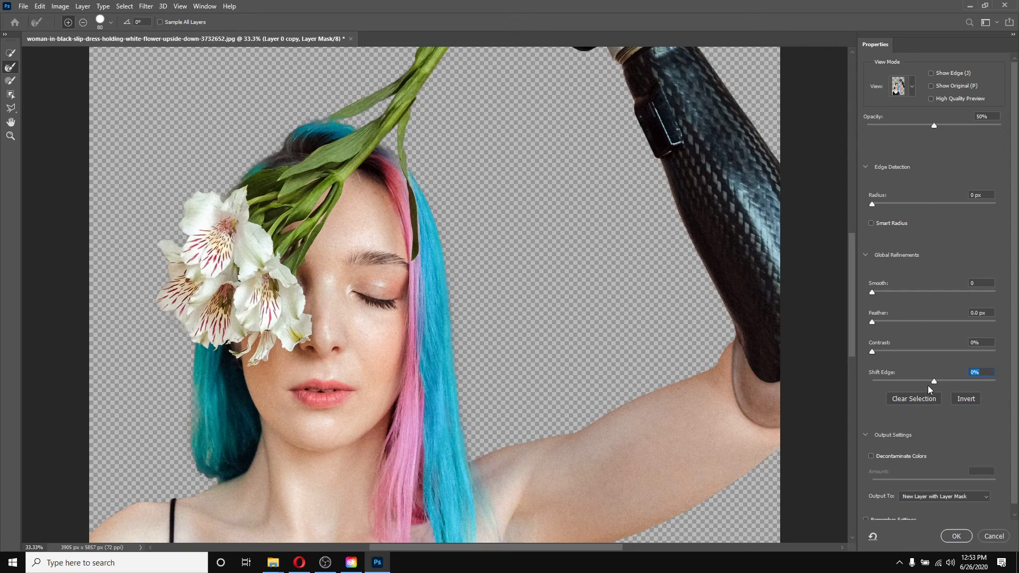
pyautogui.moveTo(932, 383); pyautogui.dragTo(926, 383)
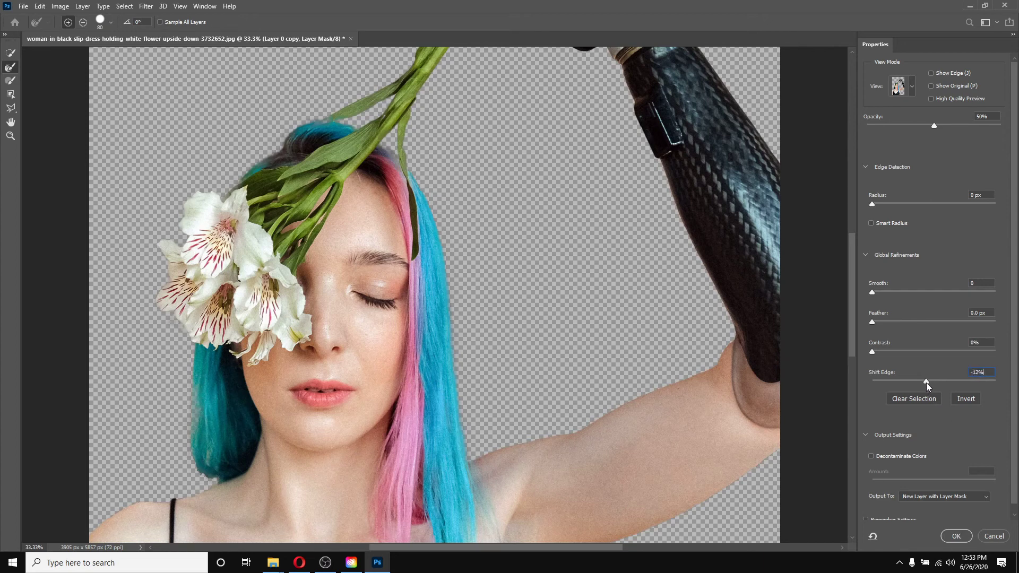
pyautogui.click(933, 498)
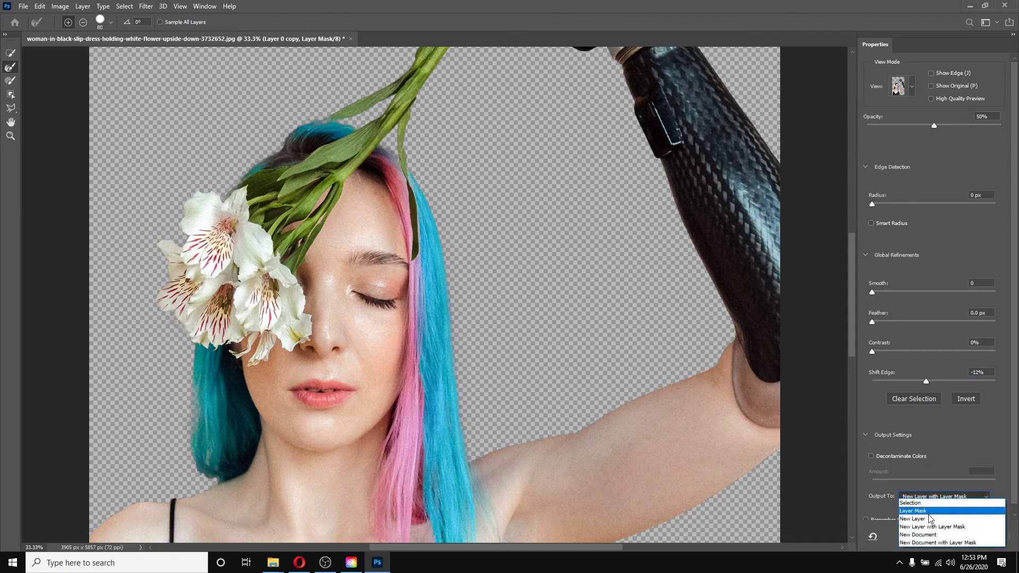
pyautogui.click(927, 511)
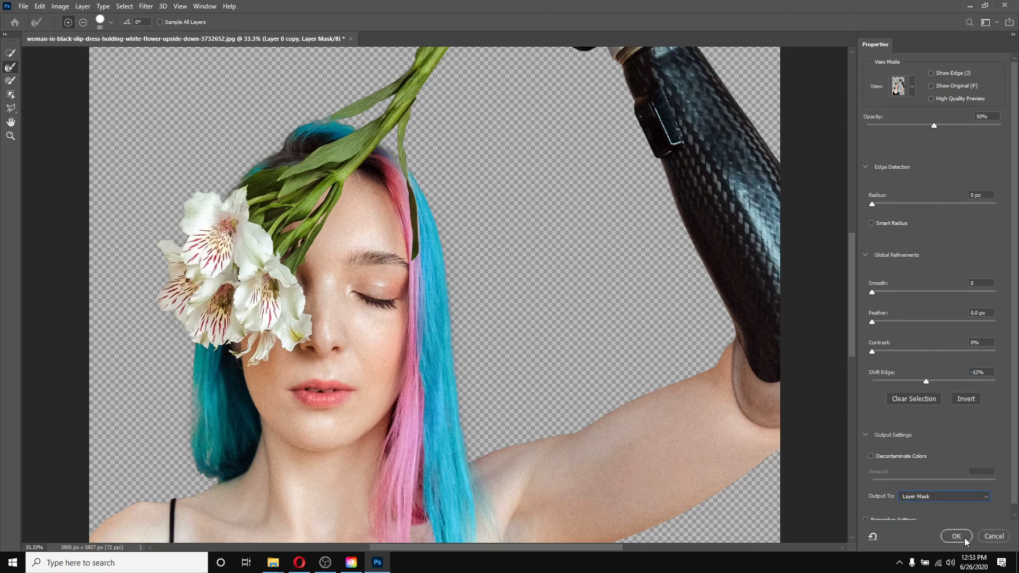
pyautogui.click(961, 538)
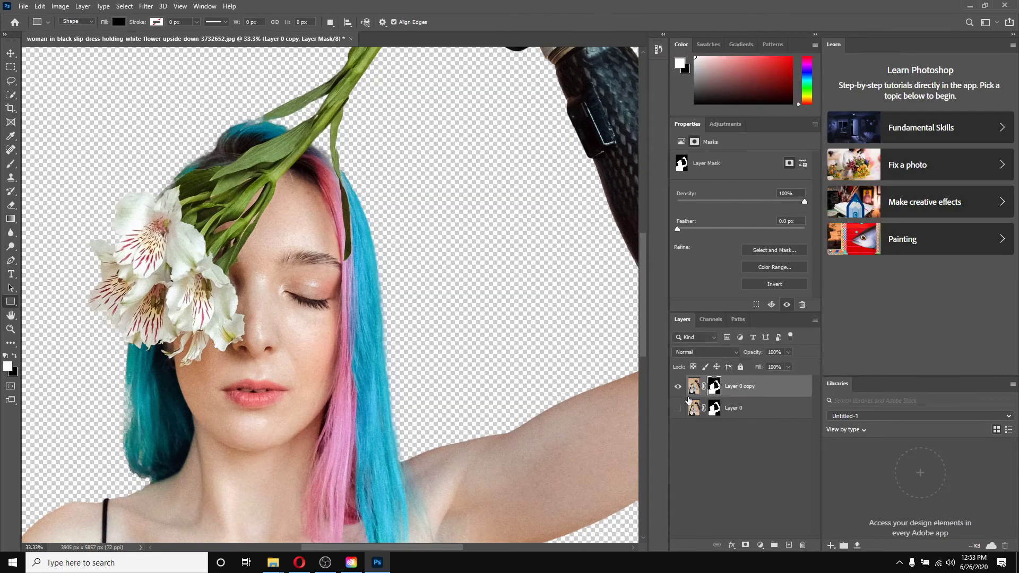
# Draw a black rectangle about 4065 x 6251 px covering the whole canvas and place it beneath the cut-out woman's layer
pyautogui.hotkey('ctrl', '0')
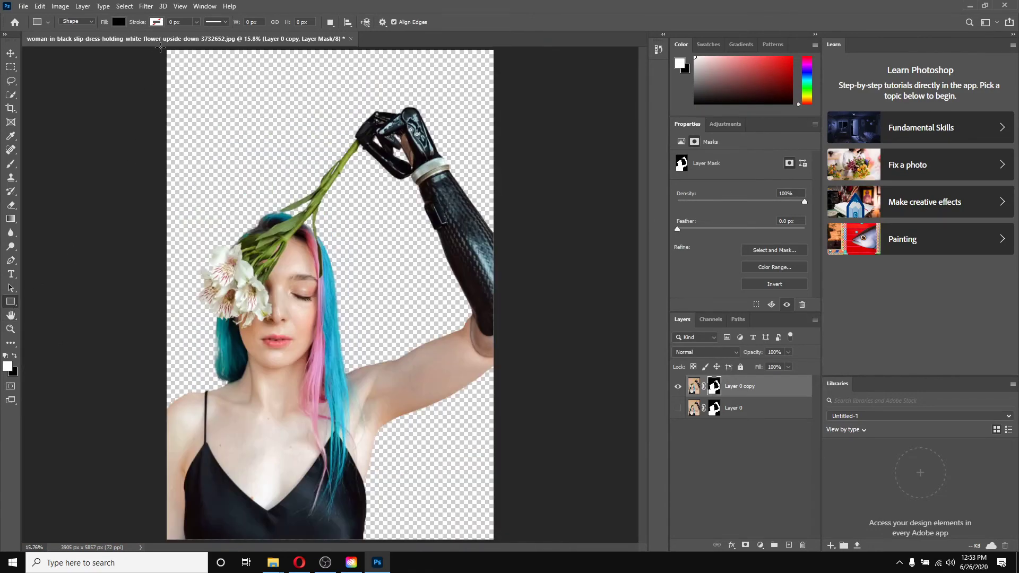
pyautogui.moveTo(160, 47); pyautogui.dragTo(505, 541)
pyautogui.moveTo(764, 386); pyautogui.dragTo(775, 420)
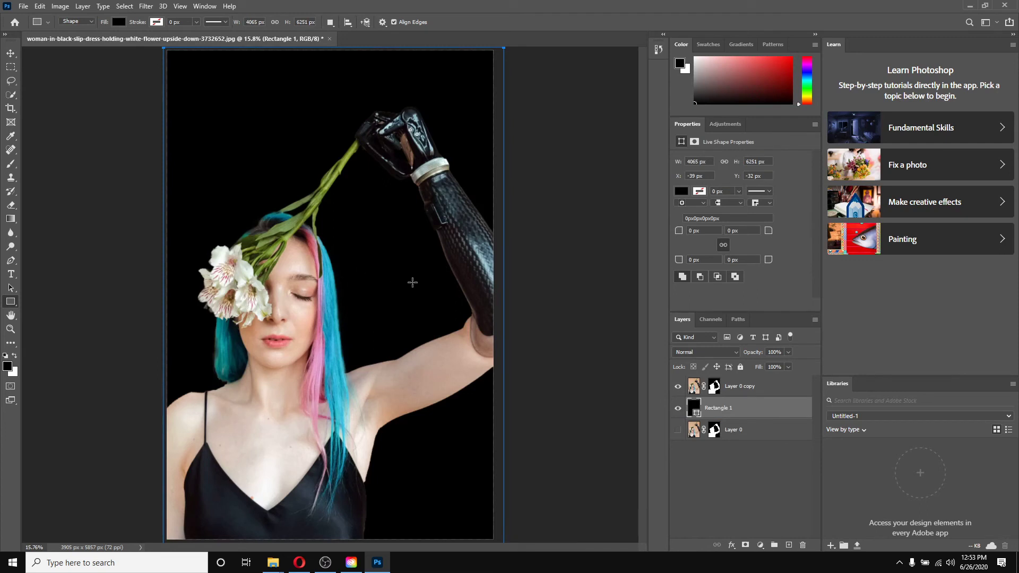
pyautogui.click(11, 54)
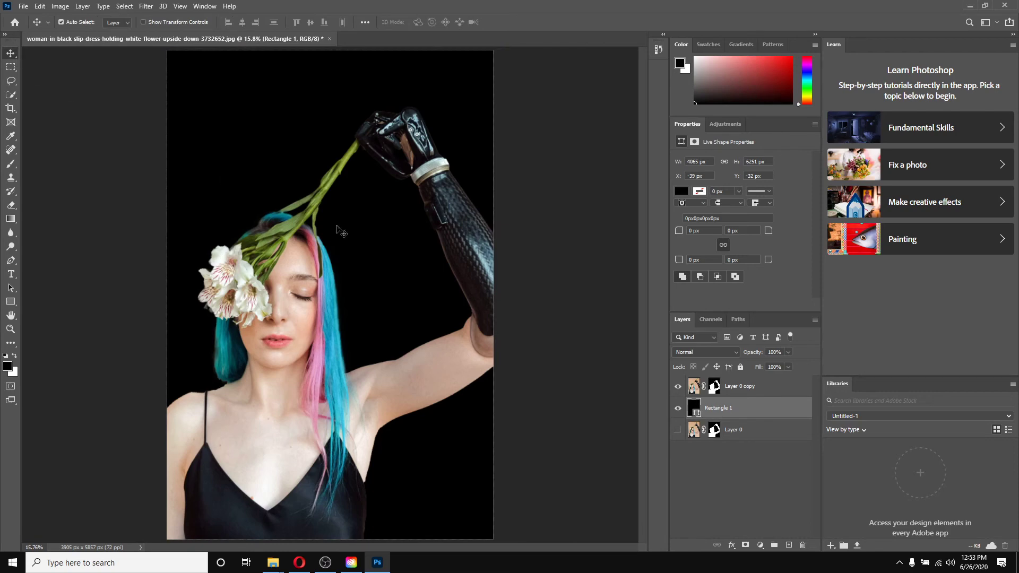
# Add a Pattern Overlay effect with the green leaf pattern to the Rectangle 1 layer
pyautogui.doubleClick(770, 412)
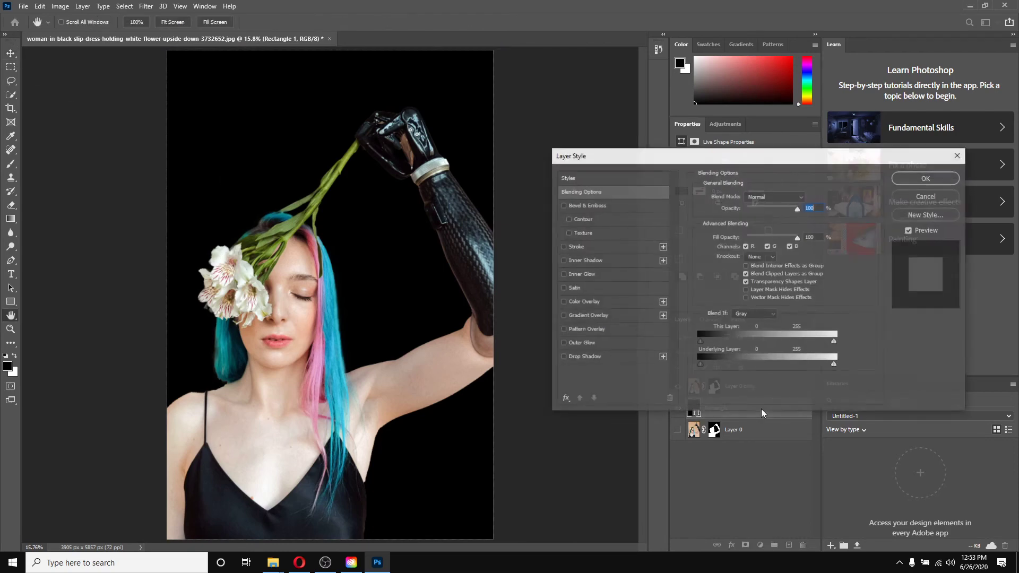
pyautogui.click(563, 329)
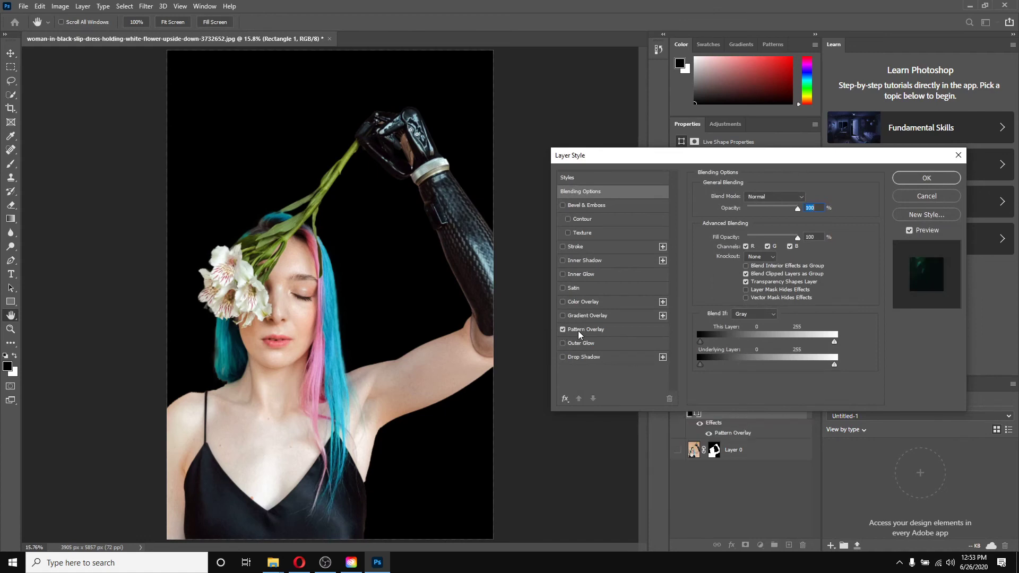
pyautogui.click(585, 330)
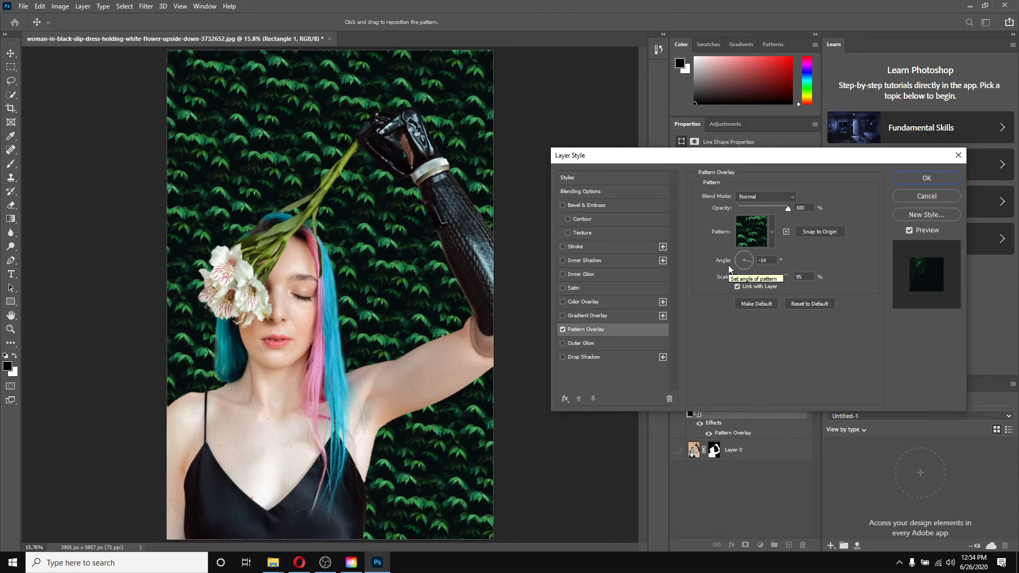
# Try several rotations of the leaf pattern overlay, settle on an angle of about 31°, and apply the layer style
pyautogui.click(744, 273)
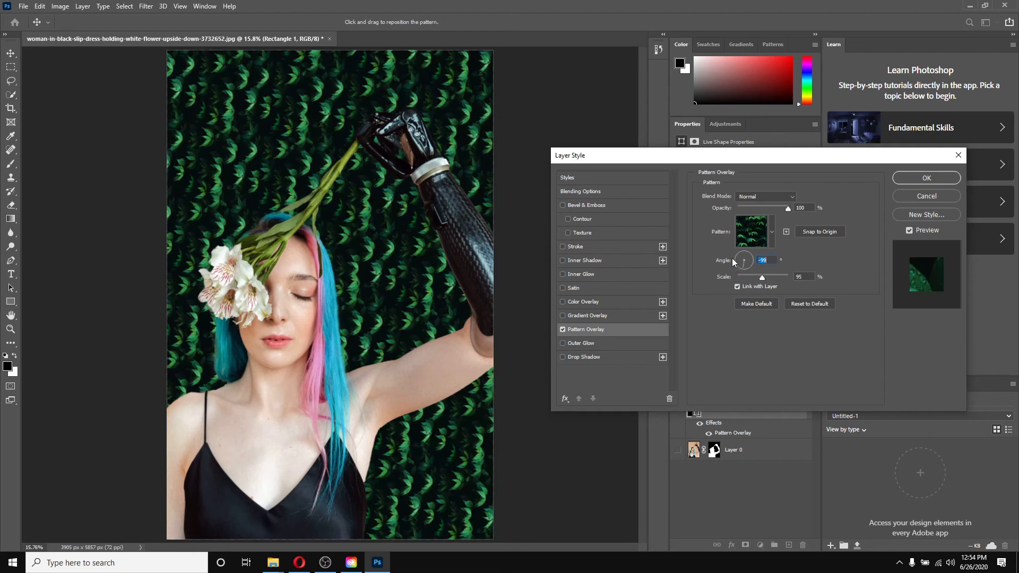
pyautogui.click(742, 261)
pyautogui.click(742, 259)
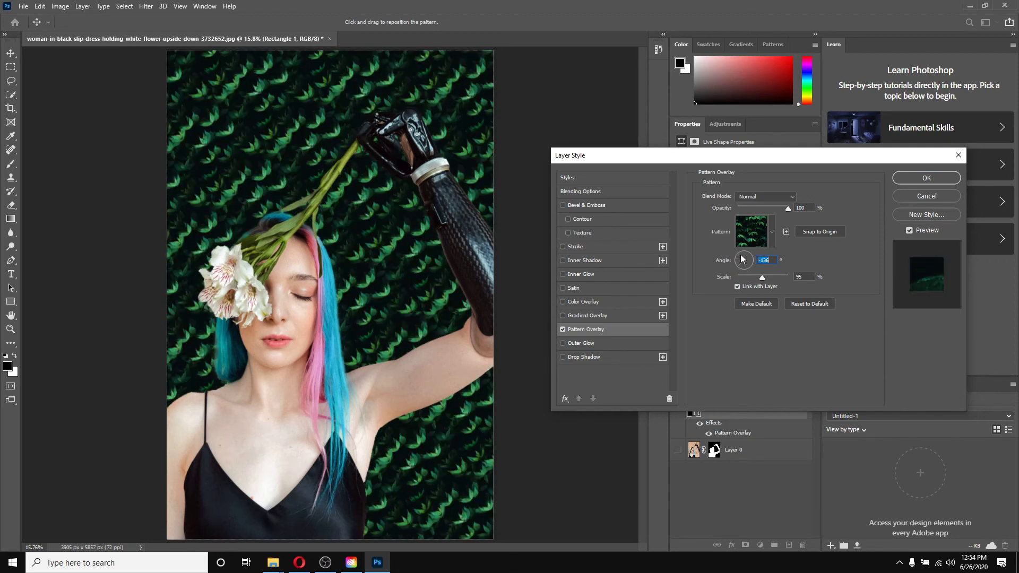
pyautogui.click(742, 259)
pyautogui.click(748, 268)
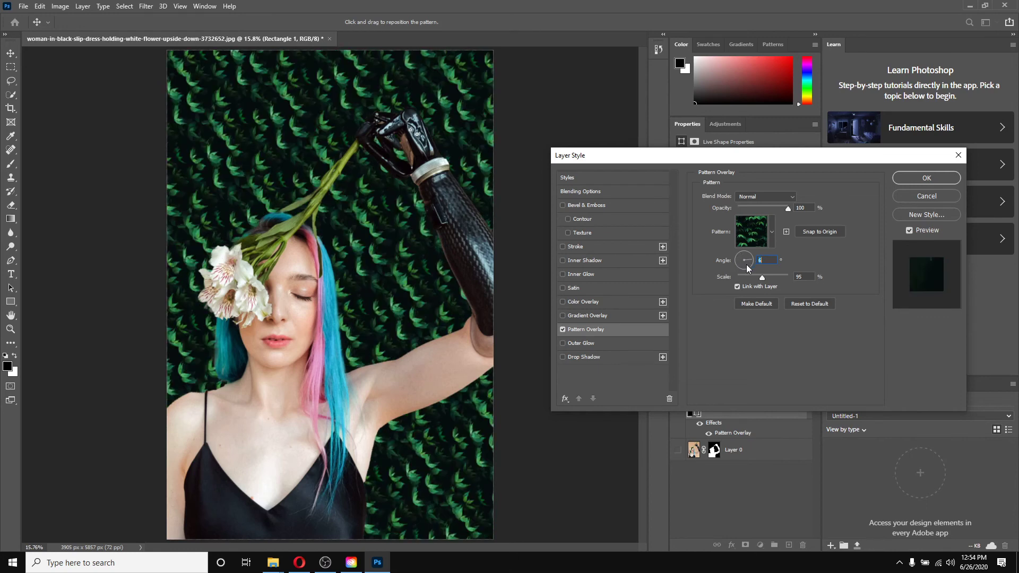
pyautogui.click(748, 268)
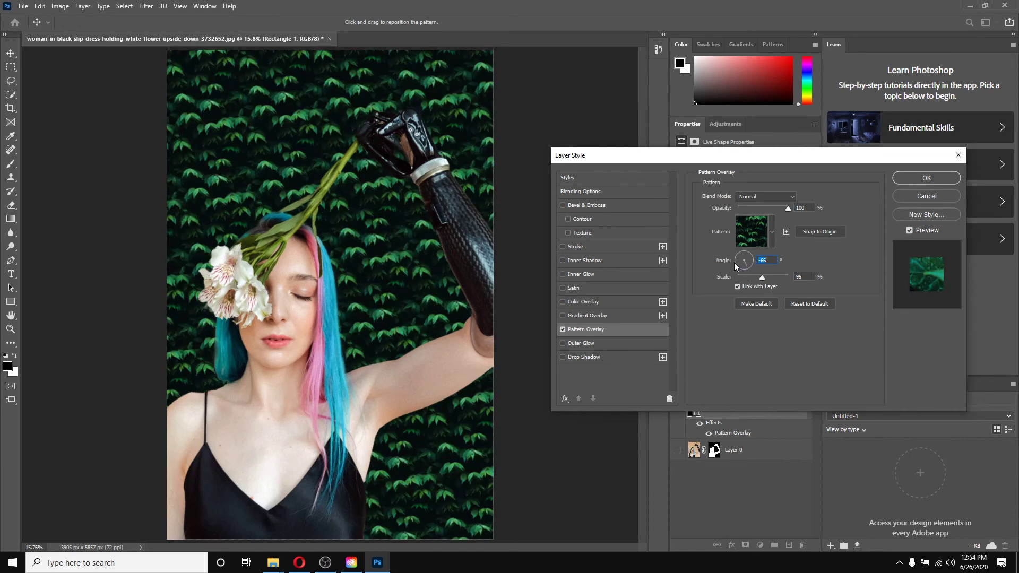
pyautogui.click(744, 260)
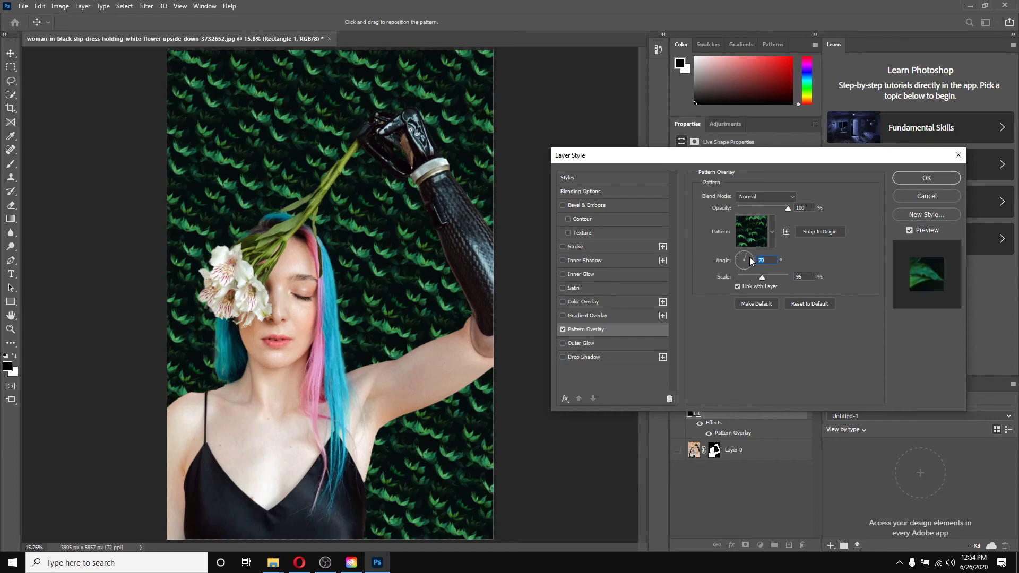
pyautogui.click(748, 258)
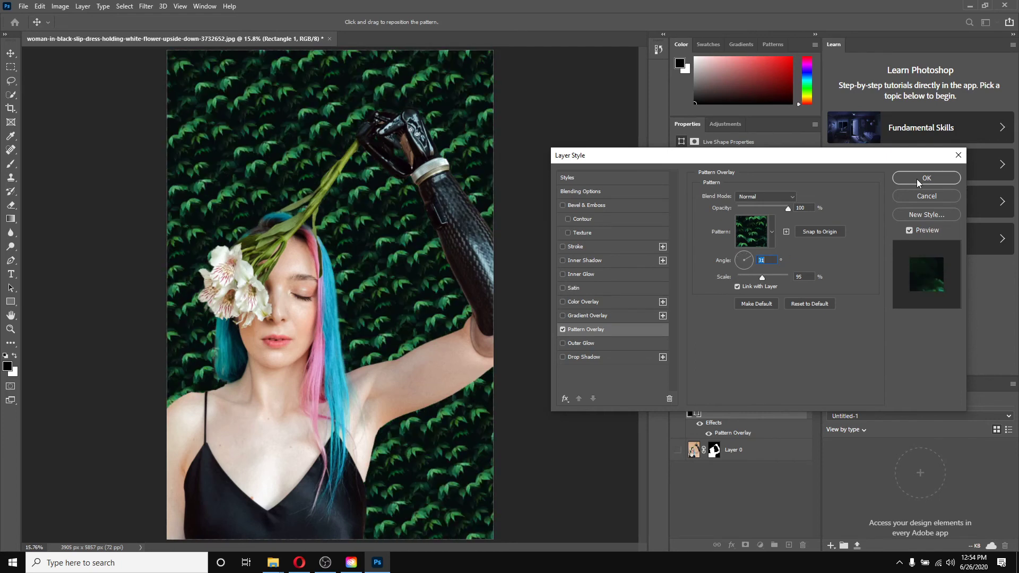
pyautogui.click(918, 183)
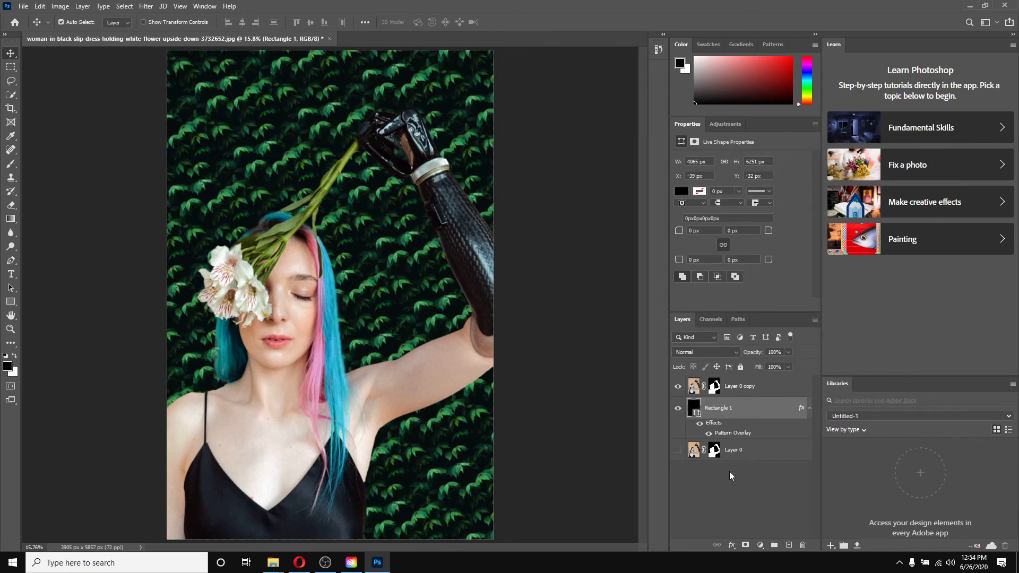
# Add a pattern fill layer above the rectangle and choose the blue pattern from the Water group
pyautogui.click(761, 545)
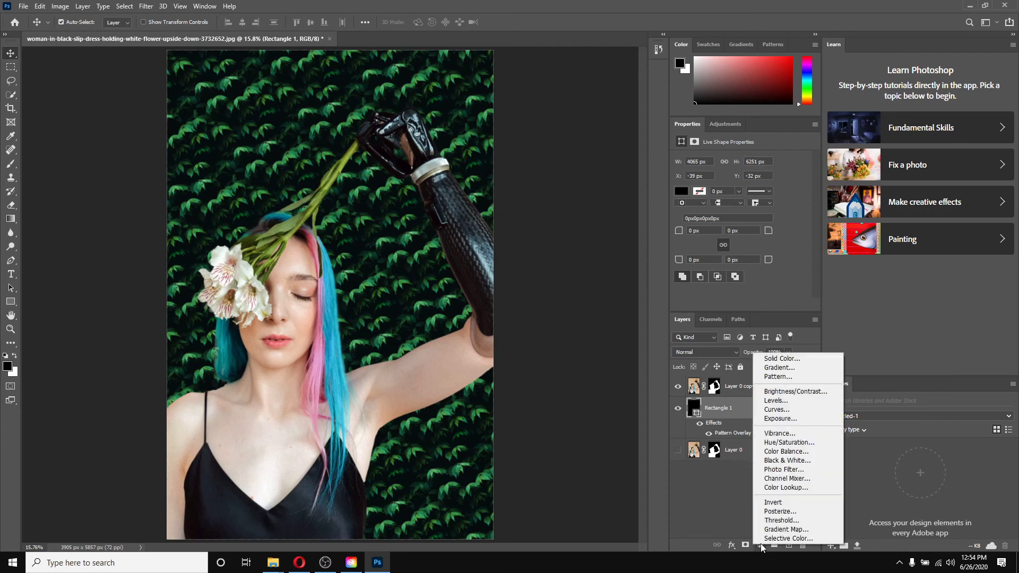
pyautogui.click(778, 377)
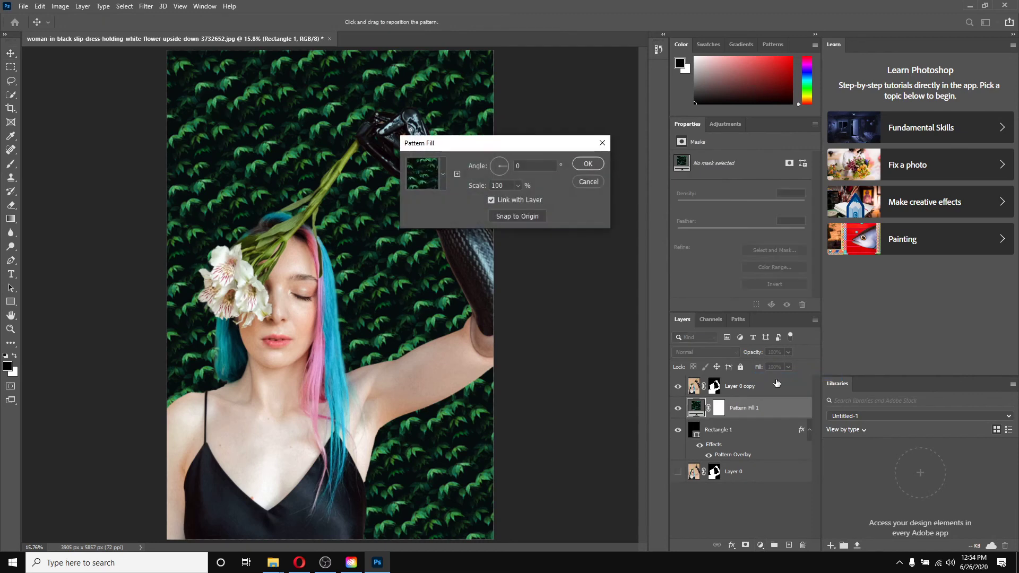
pyautogui.moveTo(447, 143); pyautogui.dragTo(594, 149)
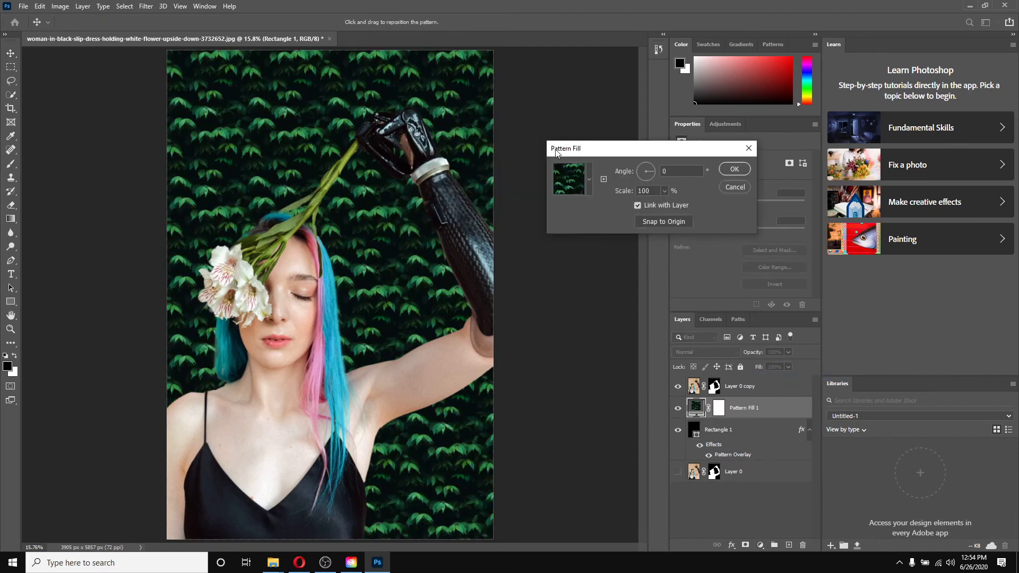
pyautogui.click(589, 180)
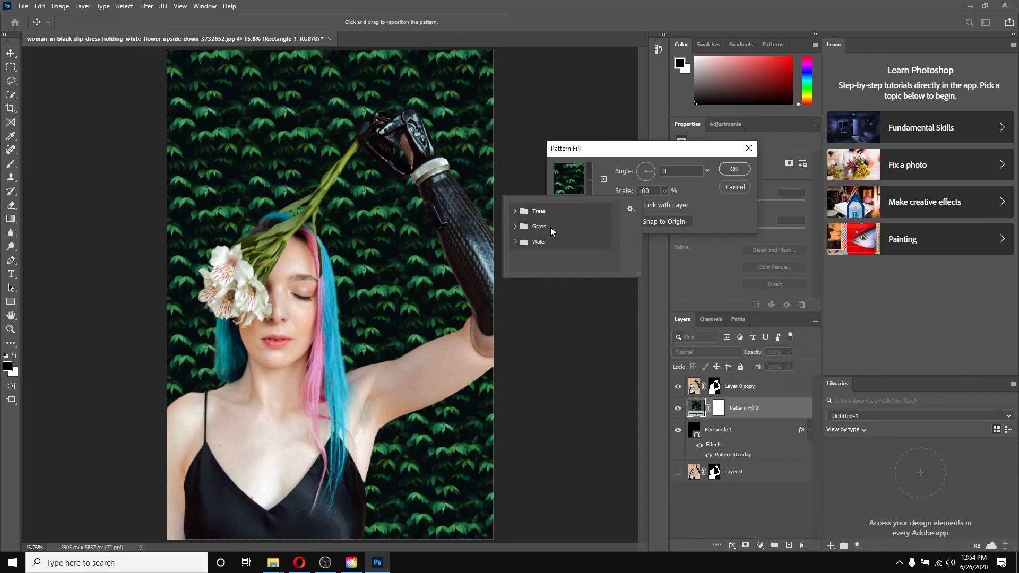
pyautogui.click(531, 242)
pyautogui.click(529, 258)
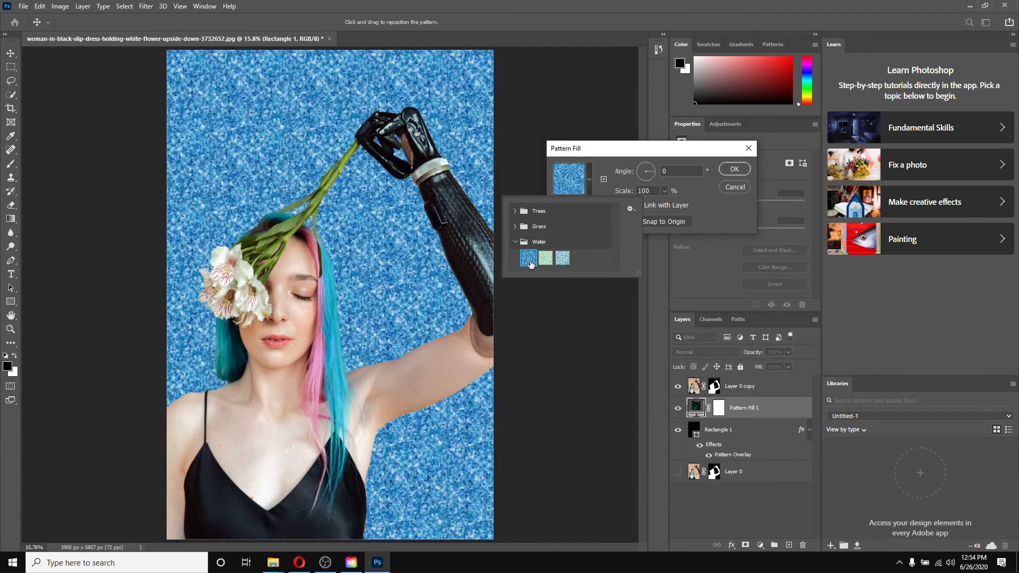
# Switch the fill to the dark green Grass pattern, rotate it to -160.38°, and apply the pattern fill
pyautogui.click(514, 228)
pyautogui.click(560, 244)
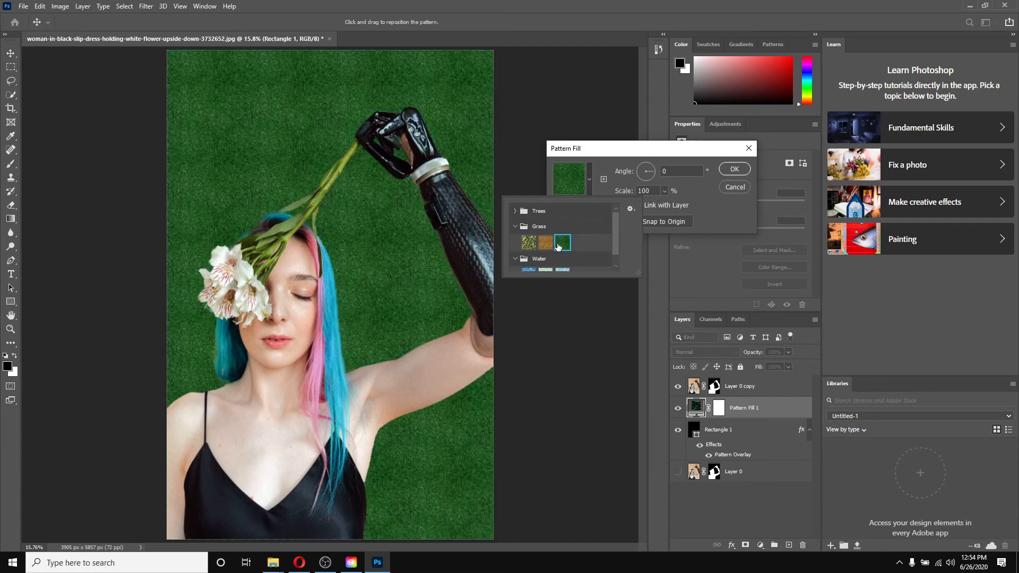
pyautogui.click(708, 155)
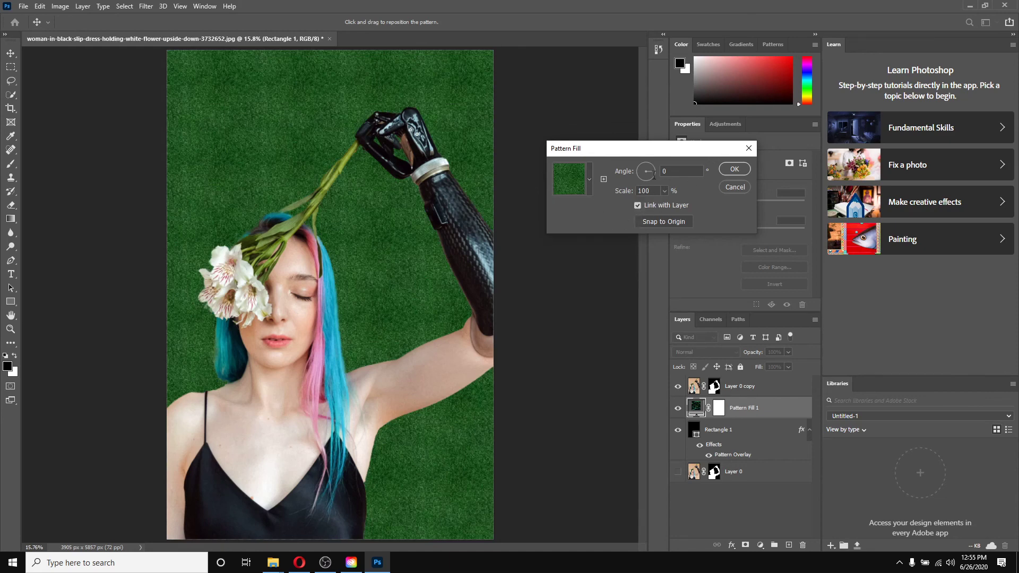
pyautogui.moveTo(645, 178)
pyautogui.mouseDown()
pyautogui.moveTo(655, 168)
pyautogui.moveTo(642, 181)
pyautogui.moveTo(650, 177)
pyautogui.mouseUp()
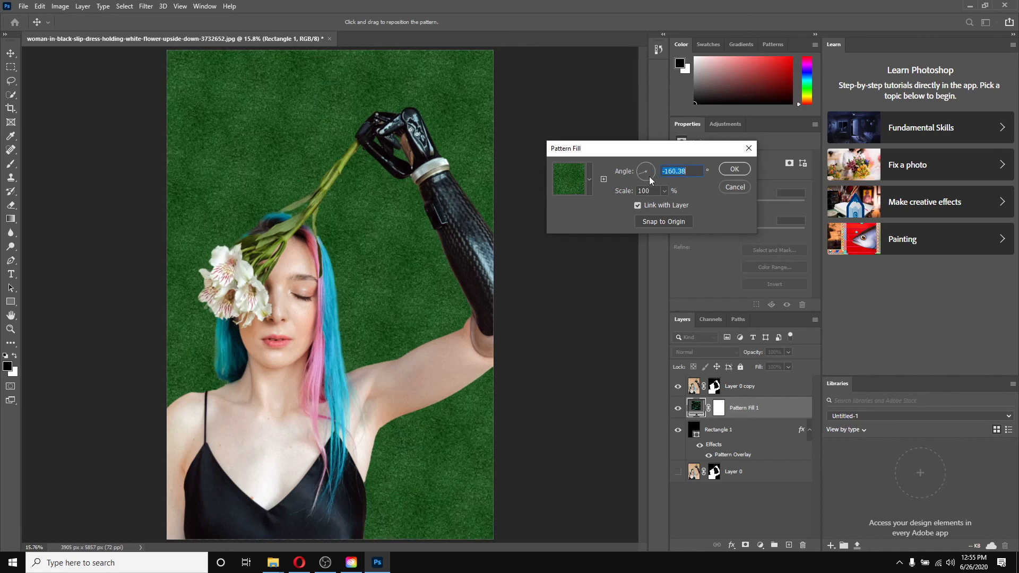
pyautogui.click(732, 170)
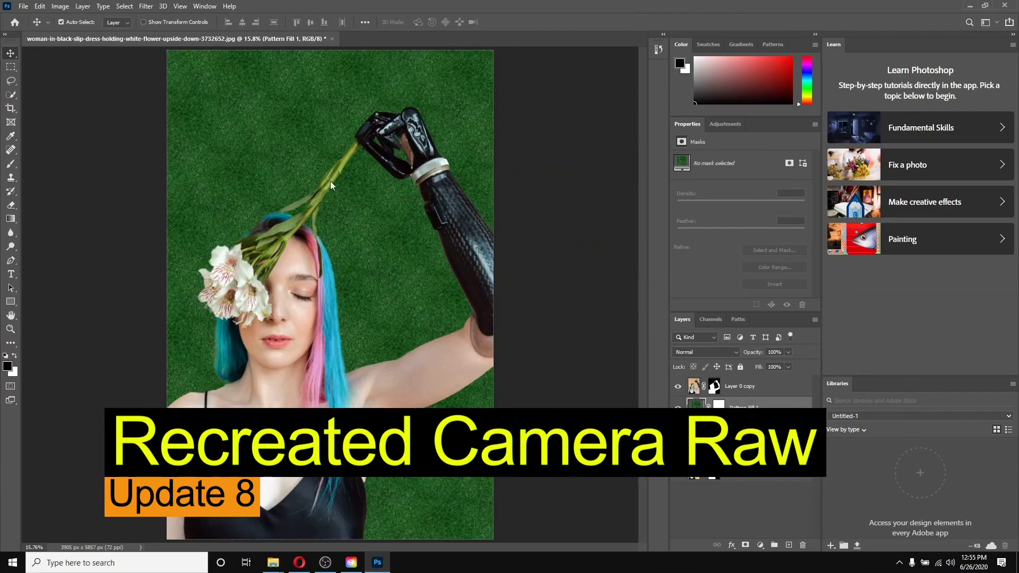
# Open the Layer 0 copy in the Camera Raw Filter and expand the Geometry settings
pyautogui.click(146, 7)
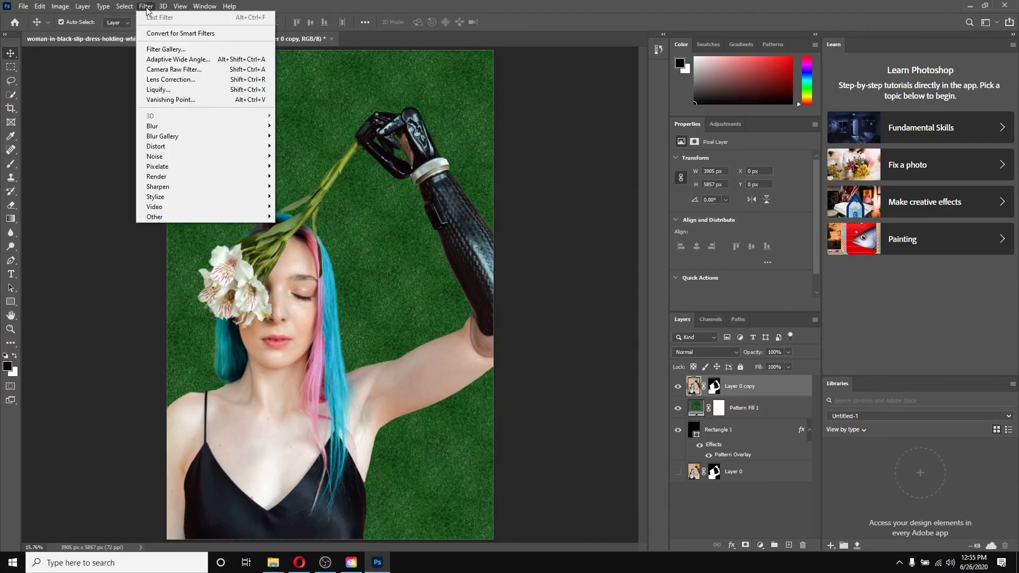
pyautogui.click(175, 69)
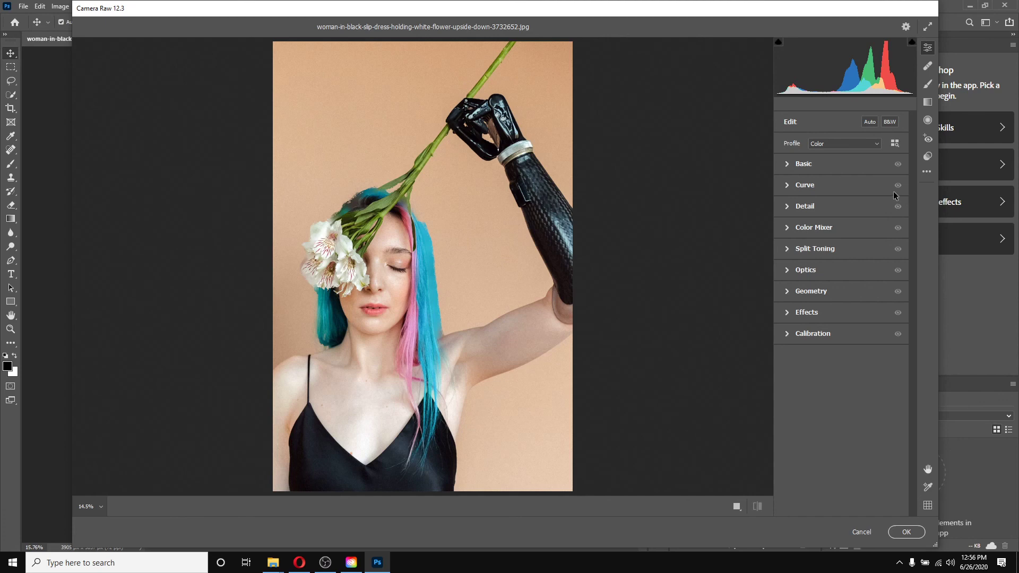
pyautogui.click(793, 297)
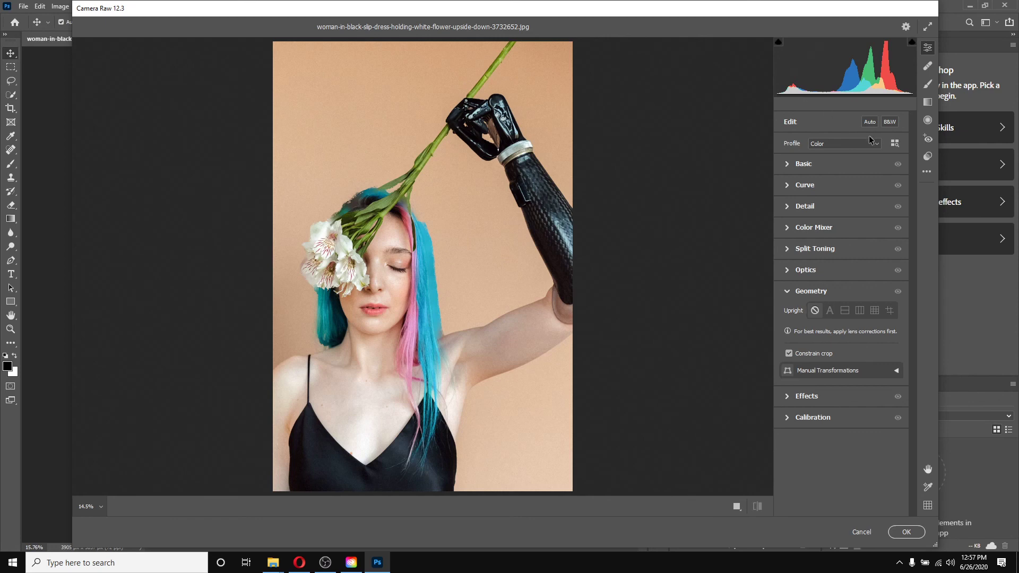
# Raise Color Noise Reduction in the Detail settings and compare the image with the Detail adjustments hidden and shown
pyautogui.click(899, 211)
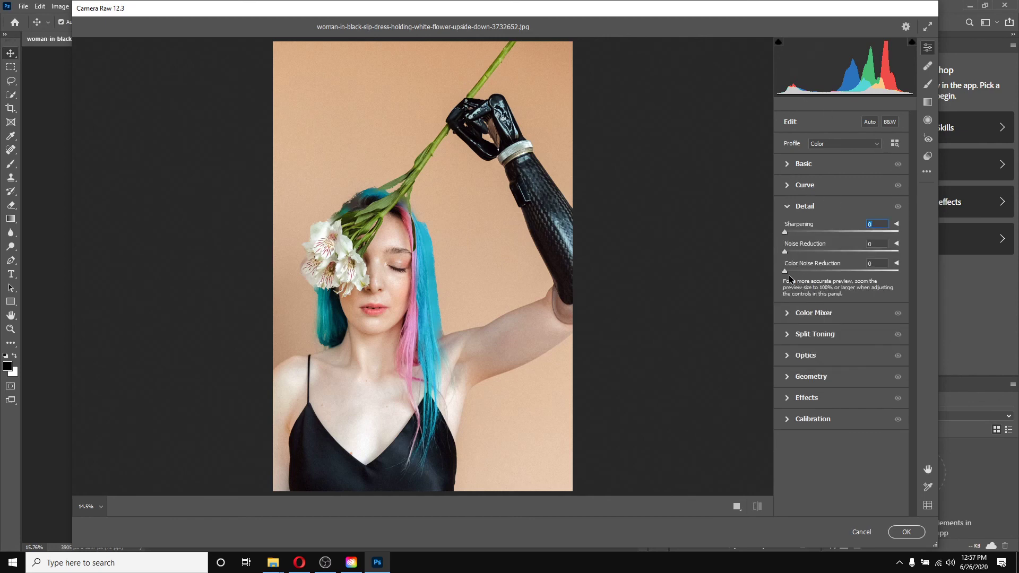
pyautogui.moveTo(785, 271); pyautogui.dragTo(827, 273)
pyautogui.click(899, 209)
pyautogui.click(898, 208)
pyautogui.click(898, 208)
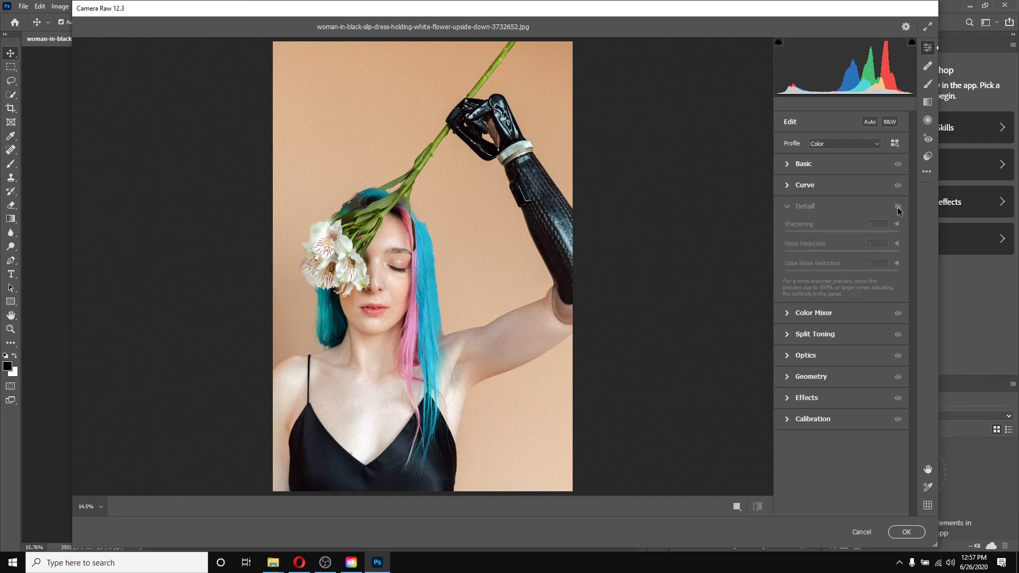
pyautogui.click(899, 208)
pyautogui.click(900, 211)
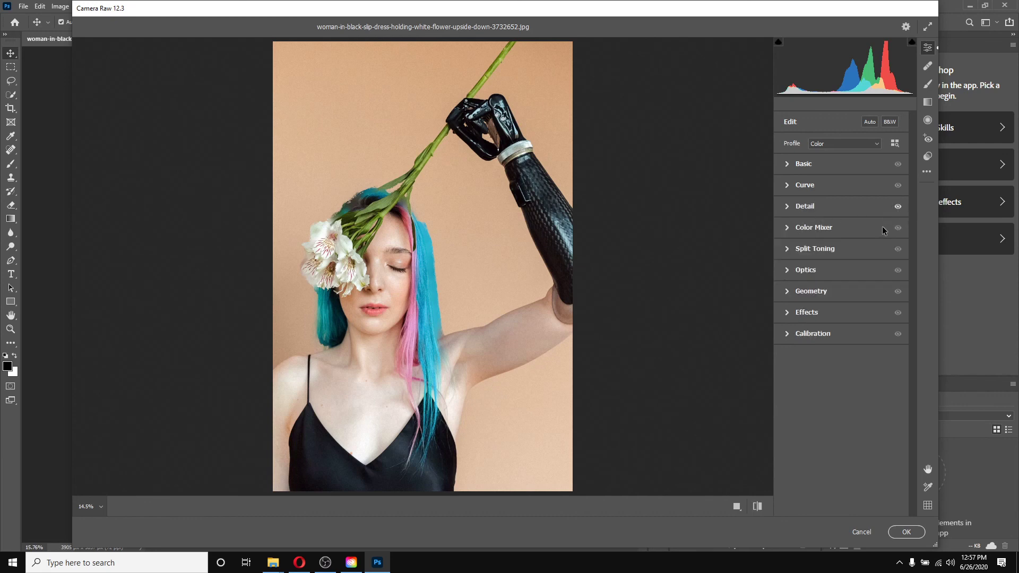